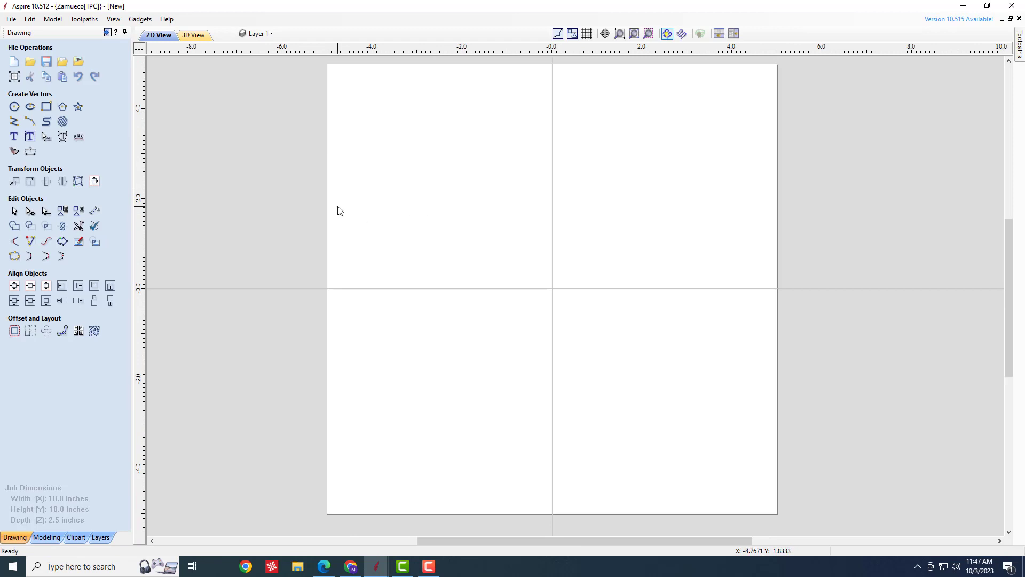
left_click(50, 538)
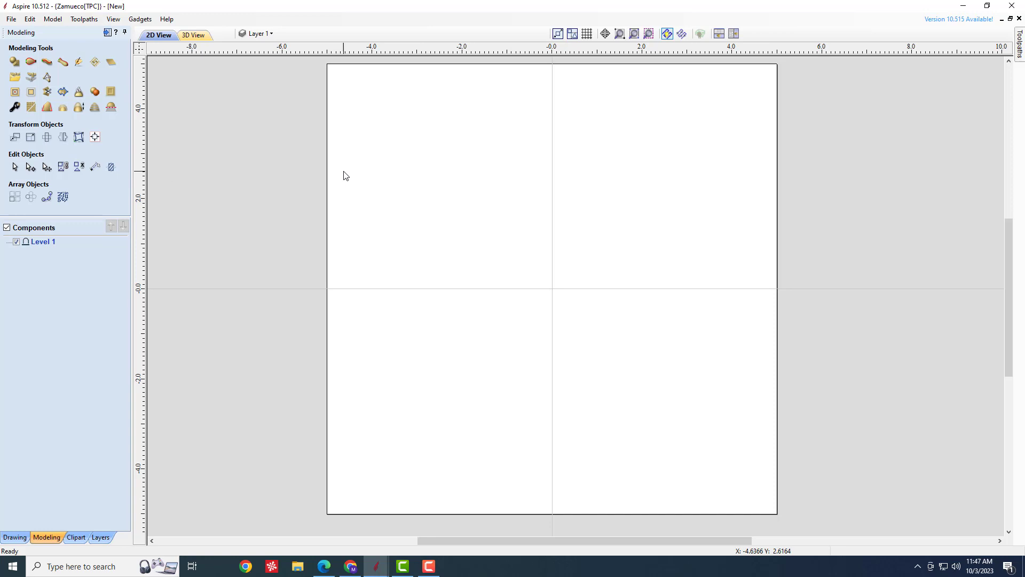
left_click(63, 61)
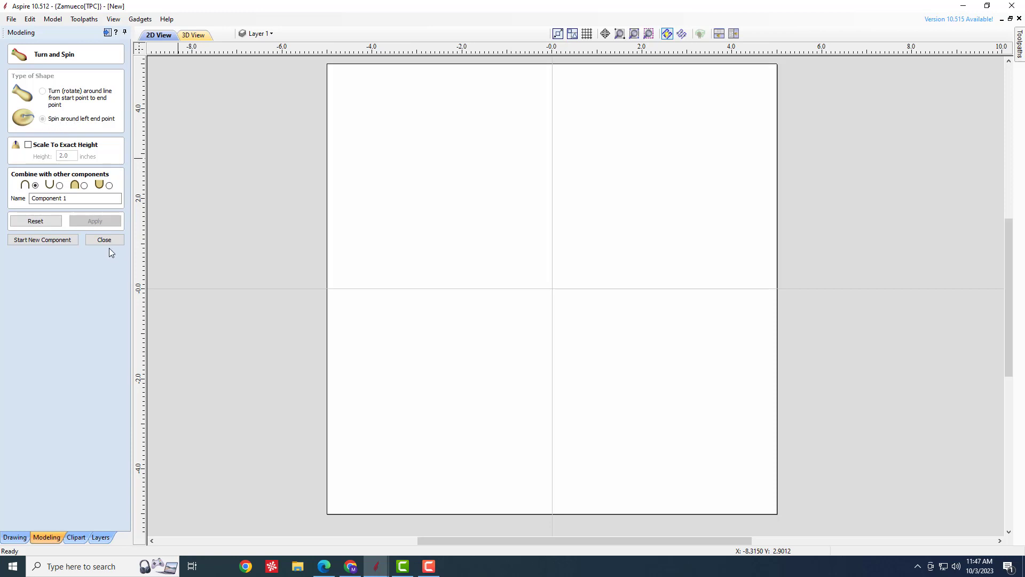
left_click(15, 537)
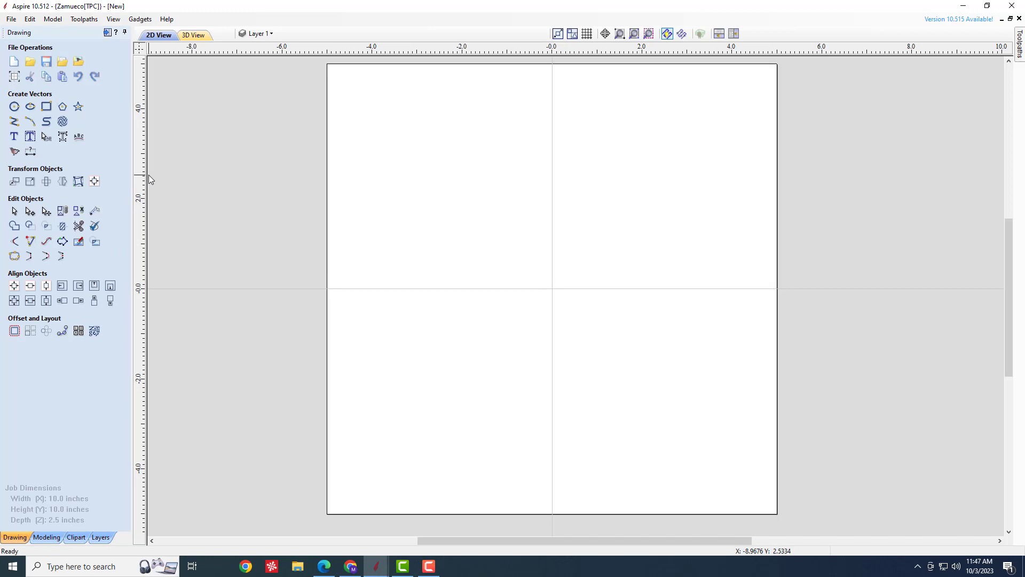
Draw a three-point arc bulging left from about (0, 3.46) on the vertical centre line to about (-0.47, 2.11), radius about 2.09 inches.
left_click(31, 122)
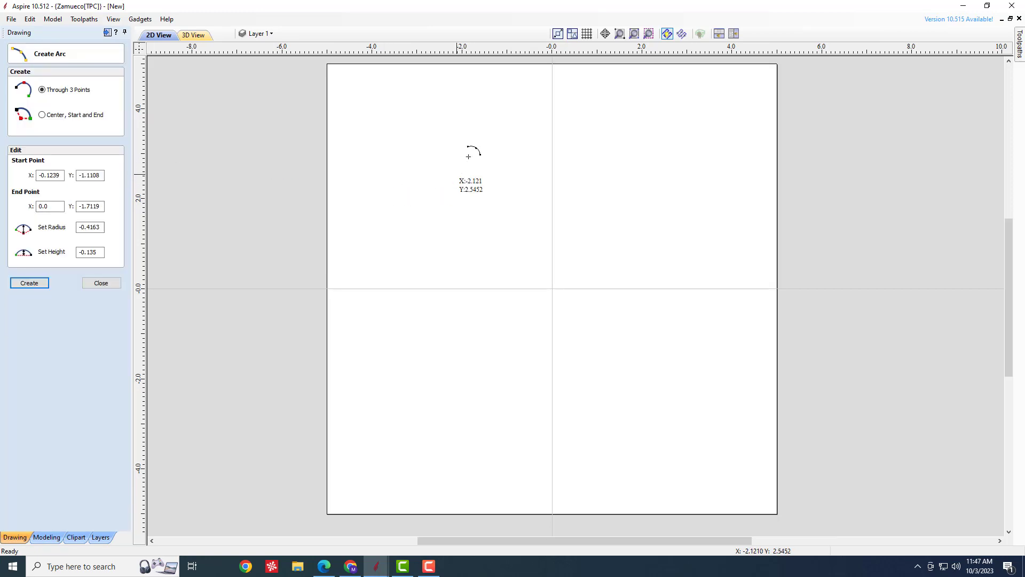
left_click(551, 133)
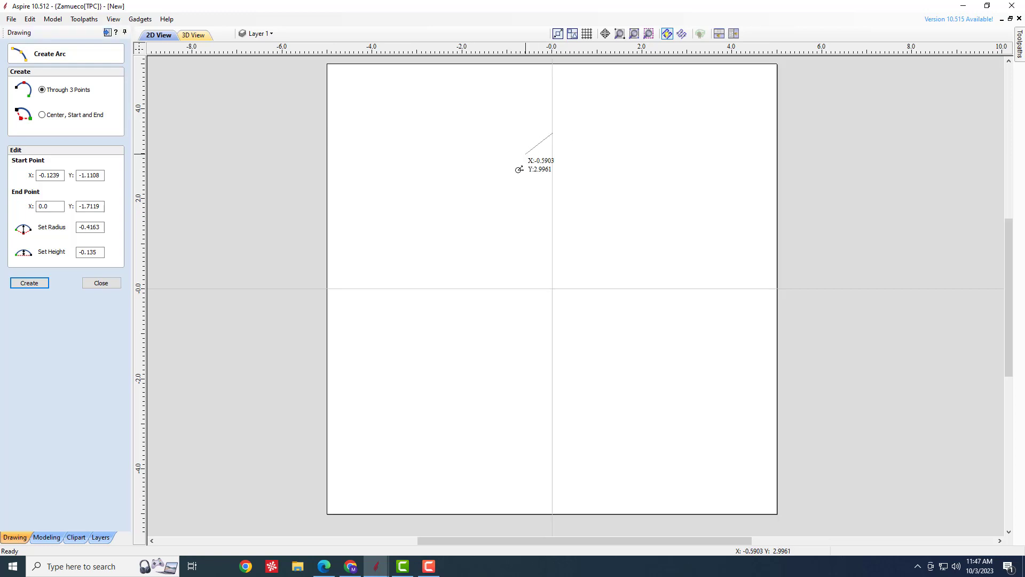
left_click(531, 194)
left_click(529, 177)
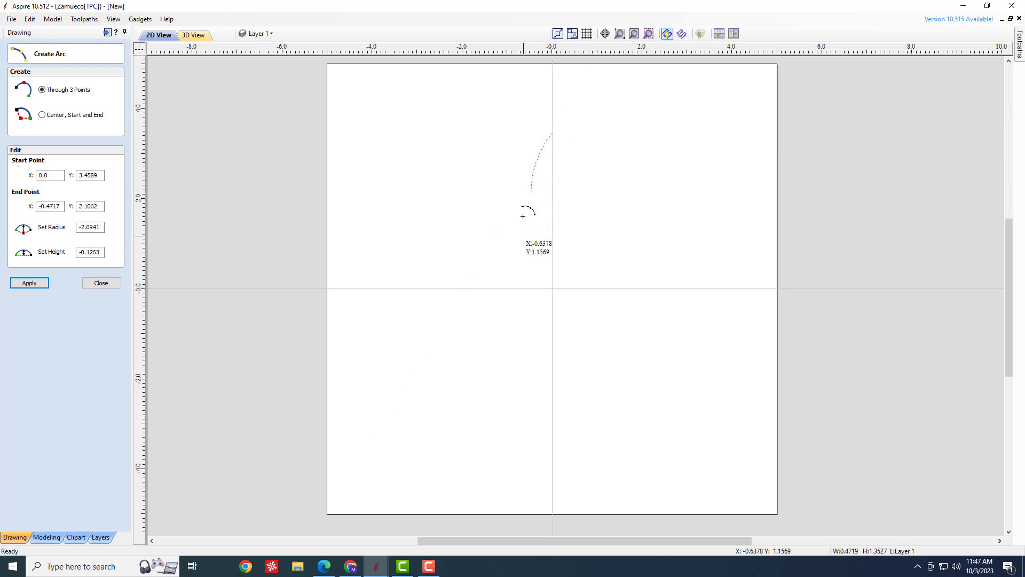
Continue the profile with an oppositely curved three-point arc to about (-0.64, 0.72), radius about 2.16 inches.
left_click(525, 244)
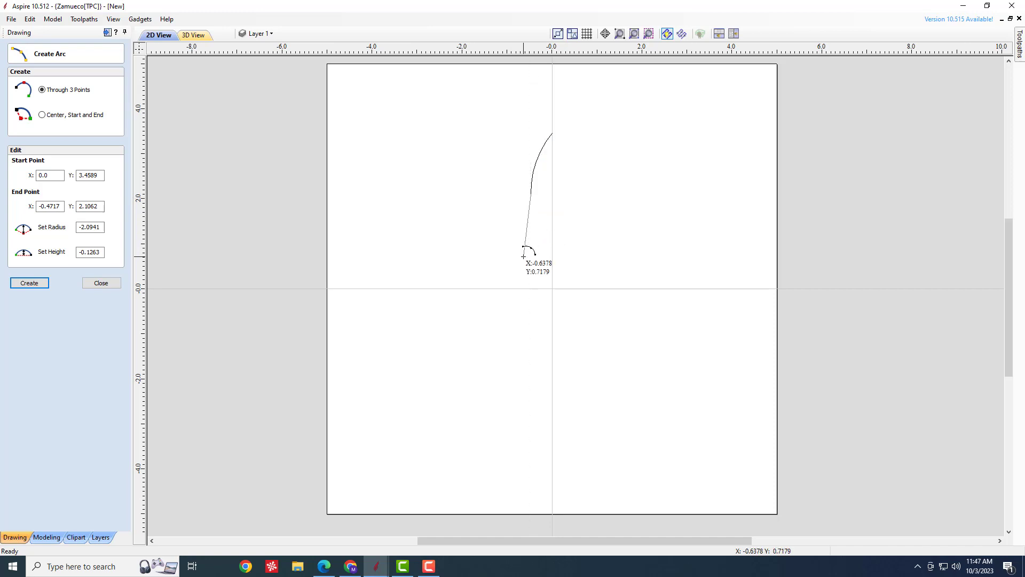
left_click(525, 253)
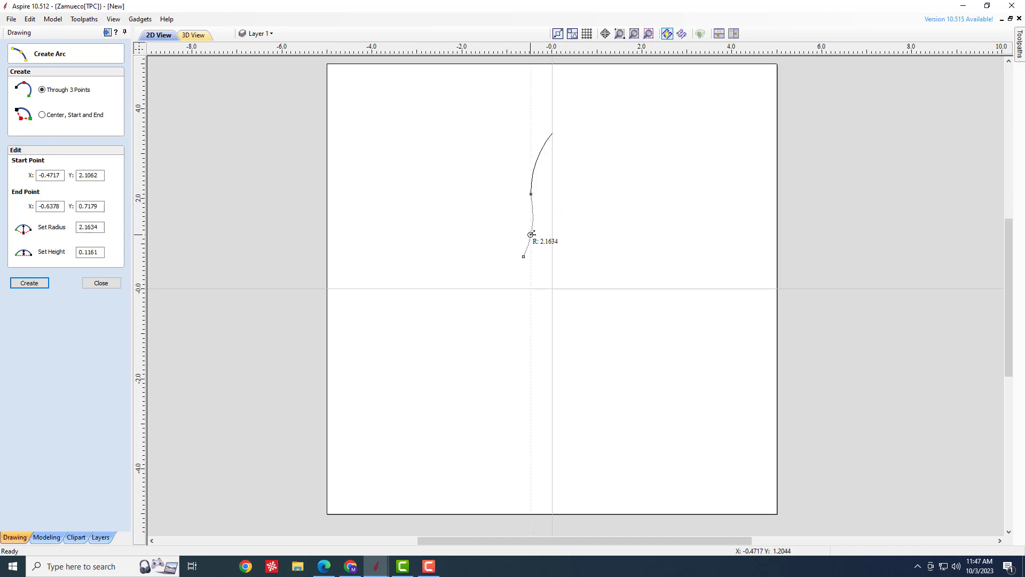
left_click(523, 263)
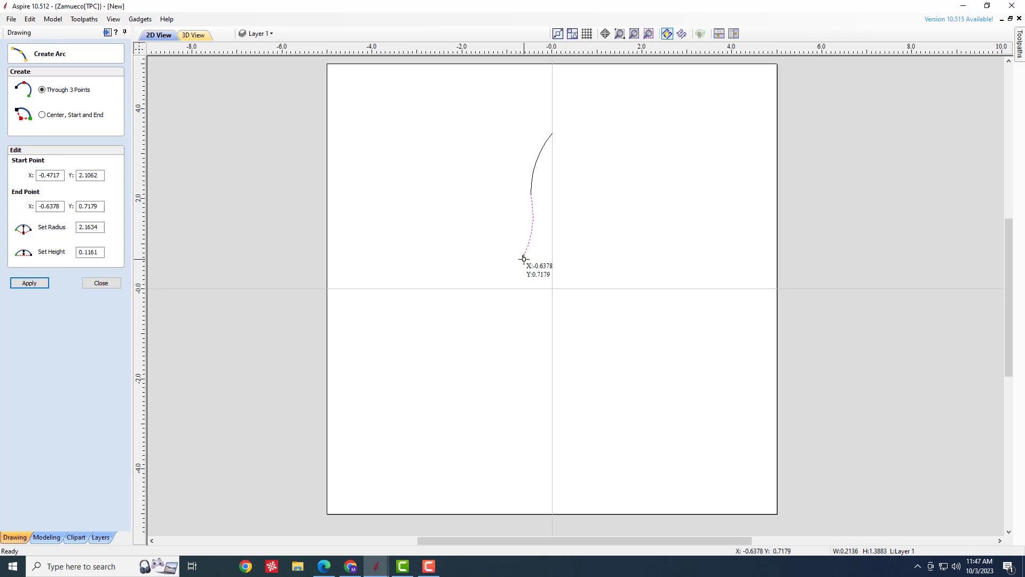
left_click(97, 284)
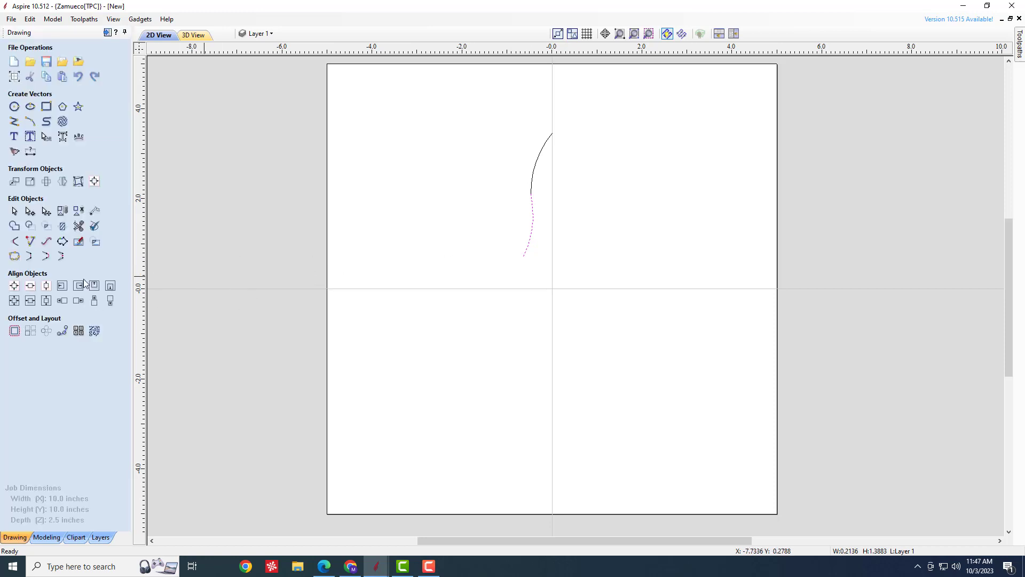
Draw a straight line from the second arc's lower end down to about (-0.34, -0.39).
left_click(11, 126)
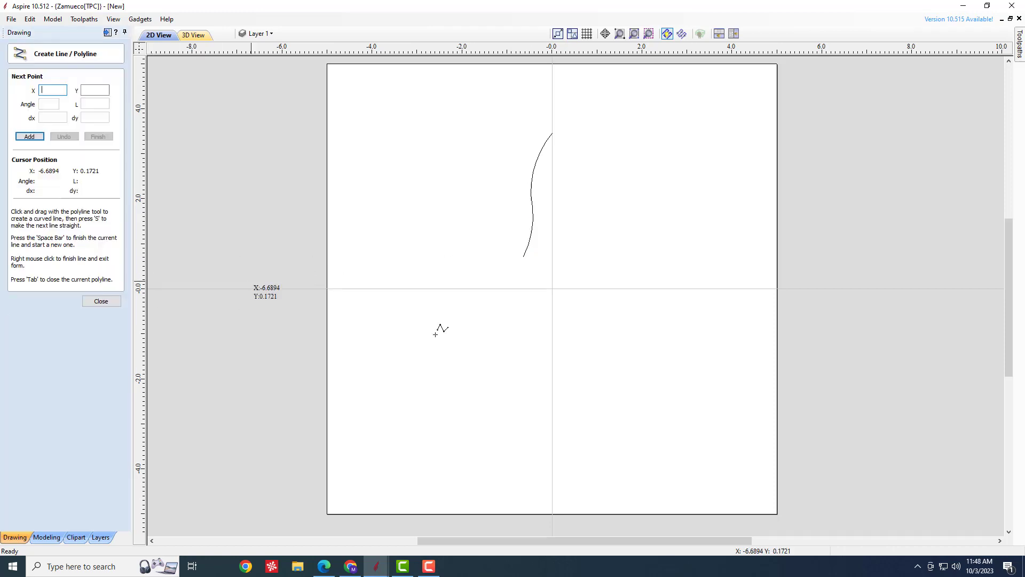
left_click(523, 256)
left_click(537, 306)
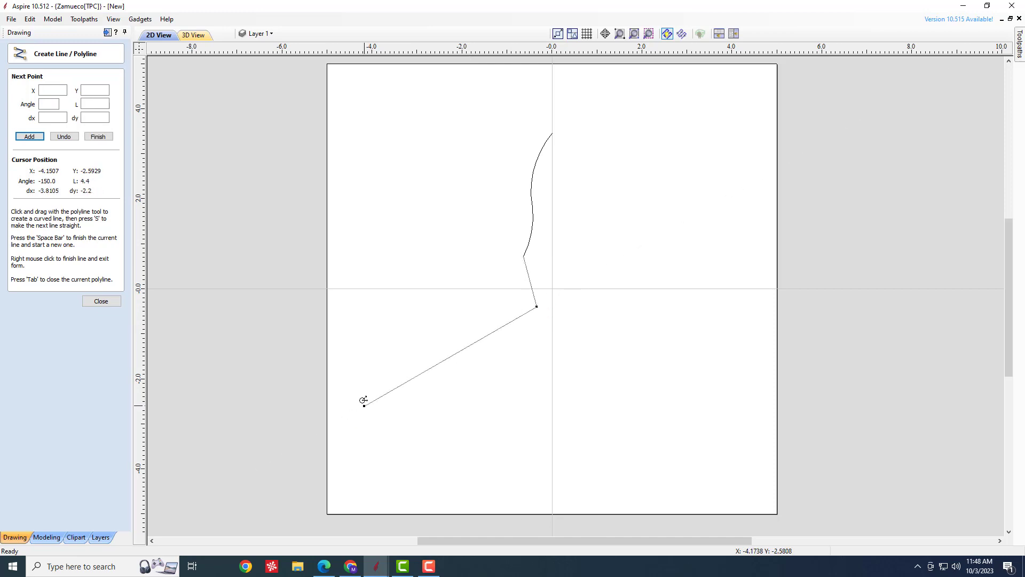
left_click(107, 301)
Add a three-point arc bulging left from the line's lower end to about (-0.52, -1.79), radius about 0.95 inches.
left_click(28, 125)
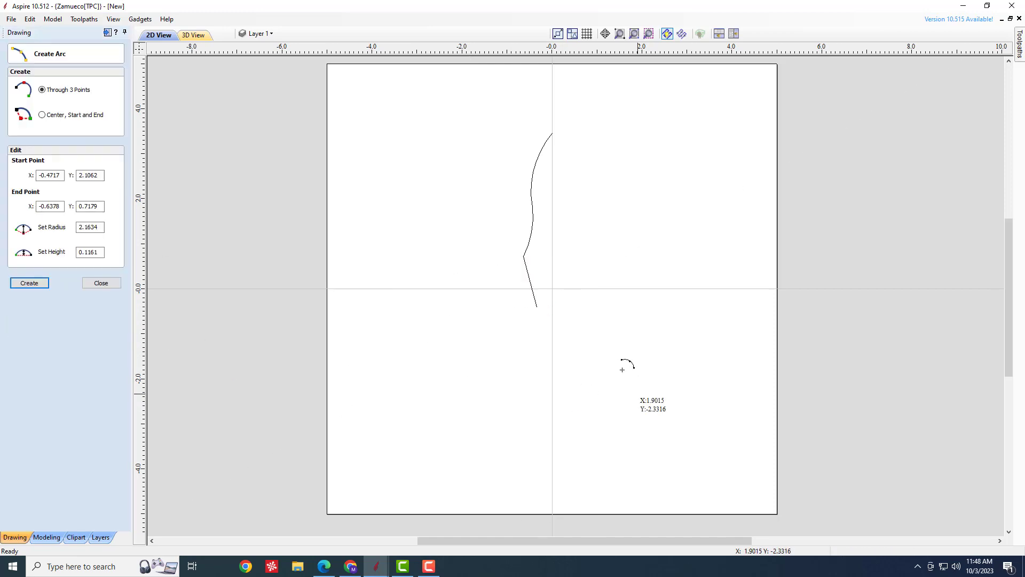
left_click(535, 308)
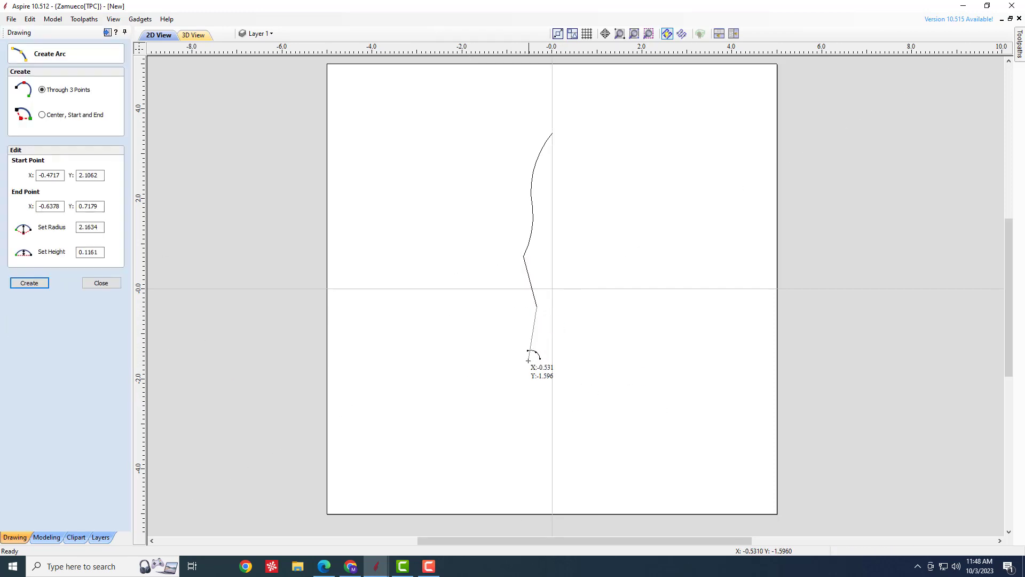
left_click(528, 368)
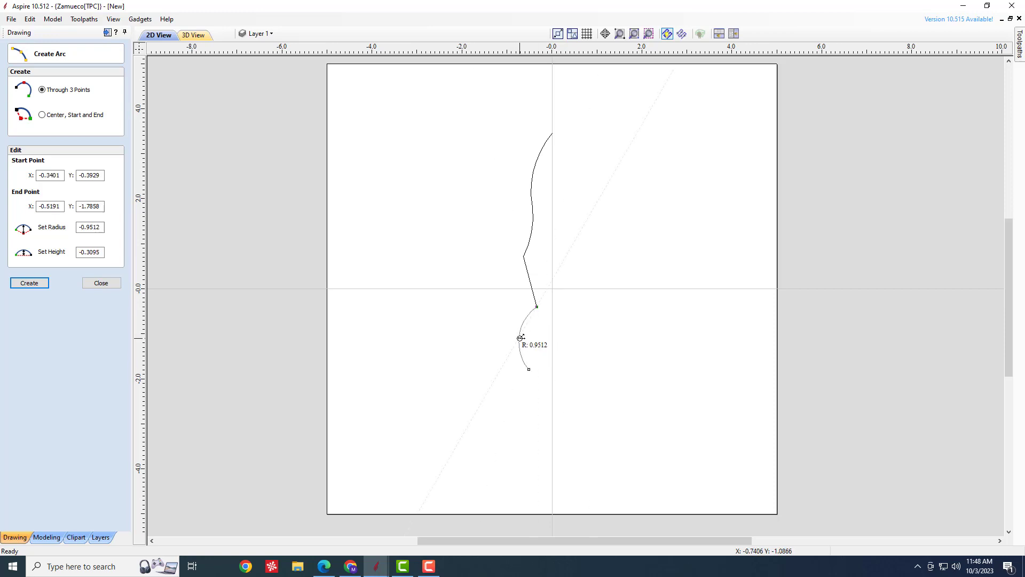
left_click(521, 338)
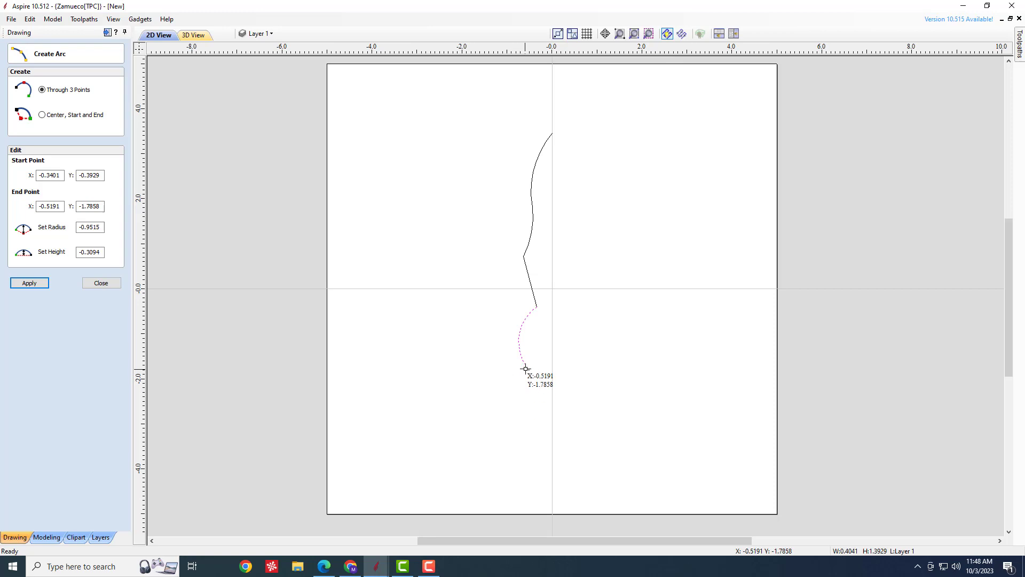
left_click(530, 371)
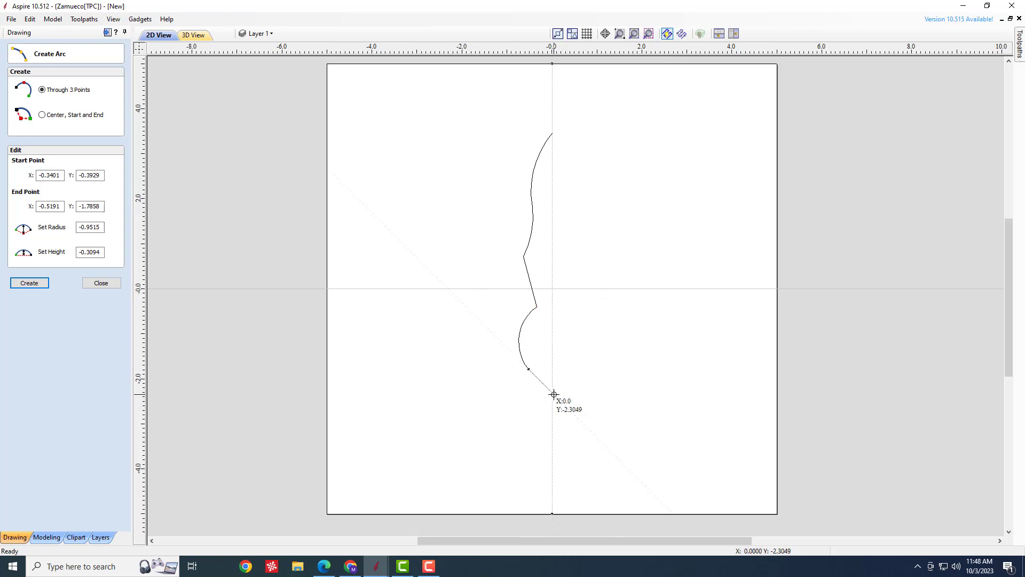
left_click(102, 284)
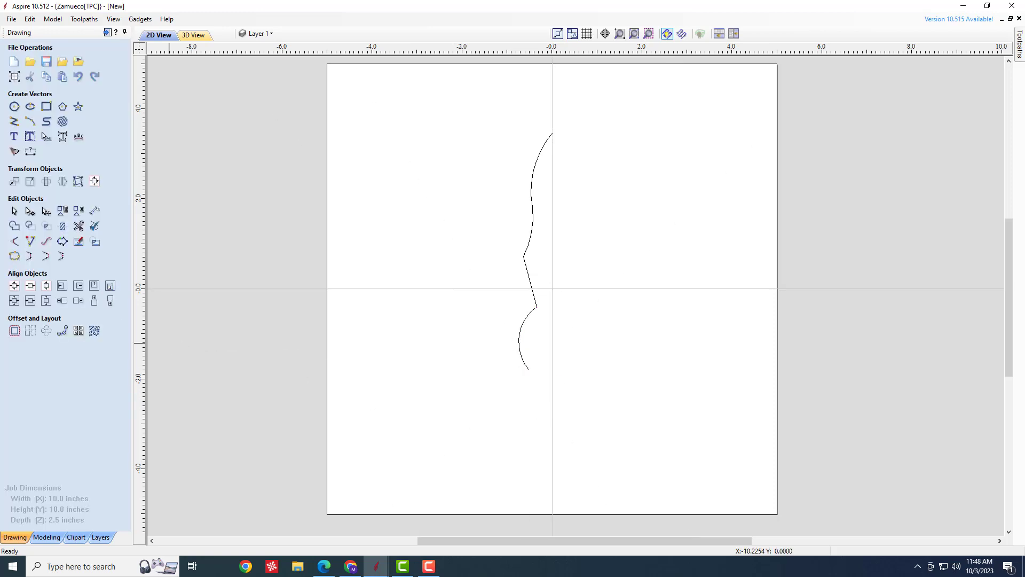
Draw a 45° line from the lower arc's end to the vertical centre line at about (0, -2.30), completing the half profile.
left_click(19, 120)
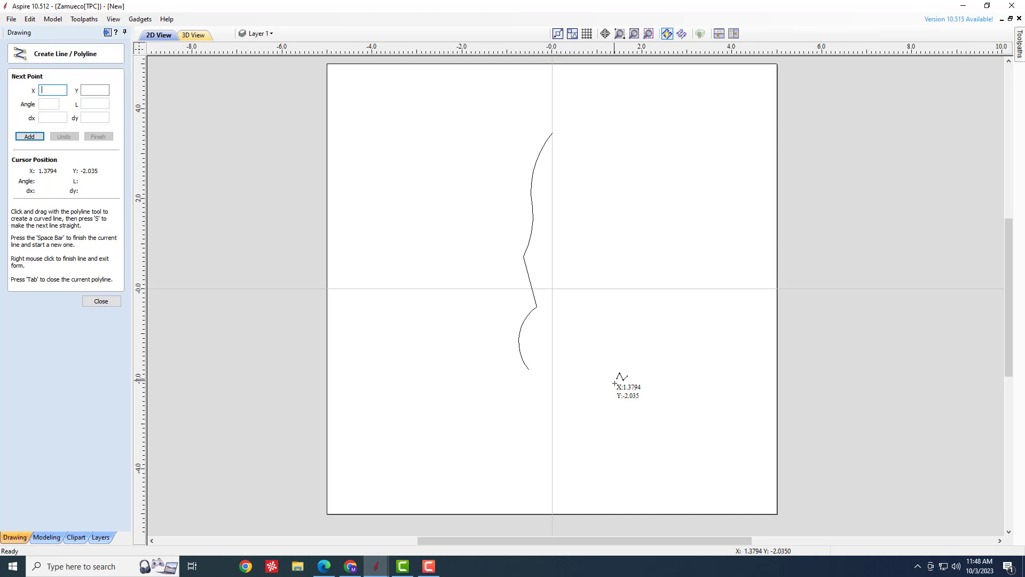
left_click(528, 369)
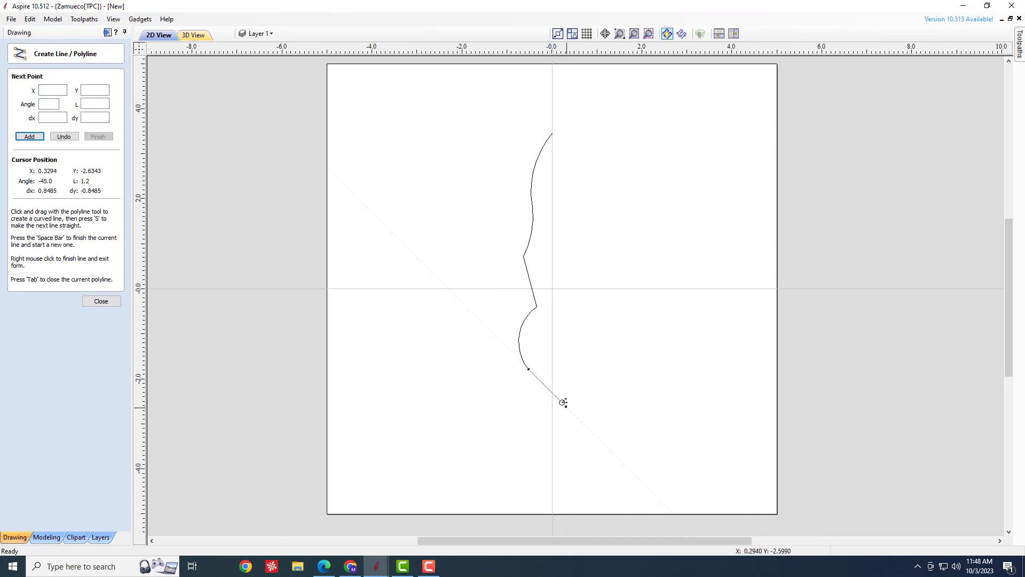
right_click(551, 391)
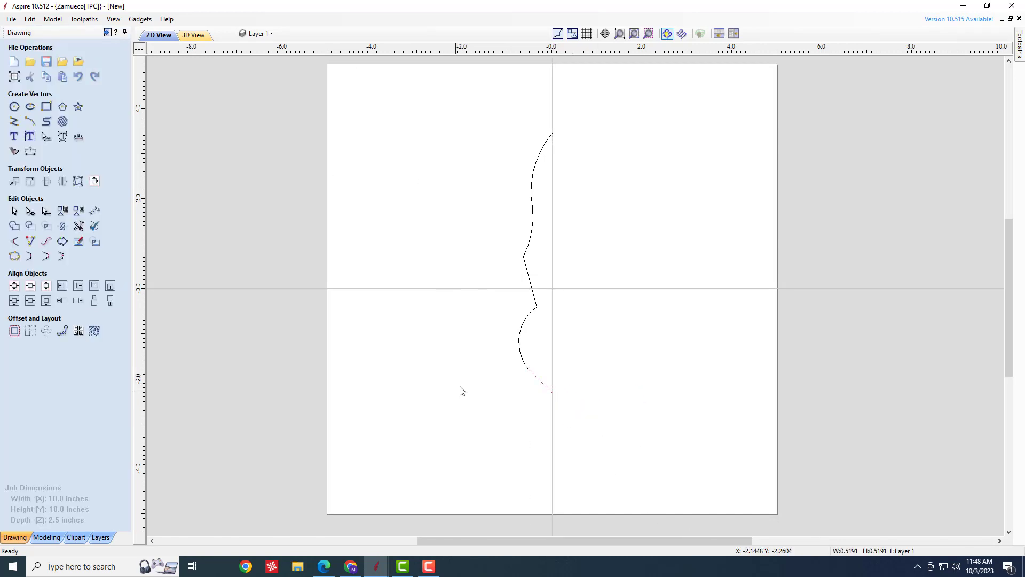
left_click(485, 380)
Select individual segments of the half profile to check whether they are separate vectors.
left_click(532, 193)
left_click(535, 234)
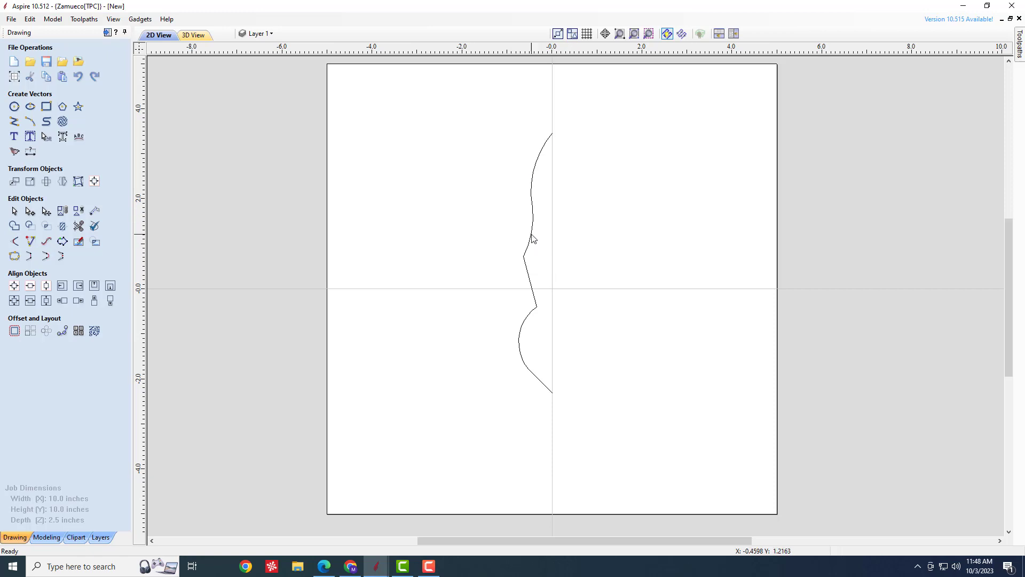
left_click(531, 236)
left_click(529, 274)
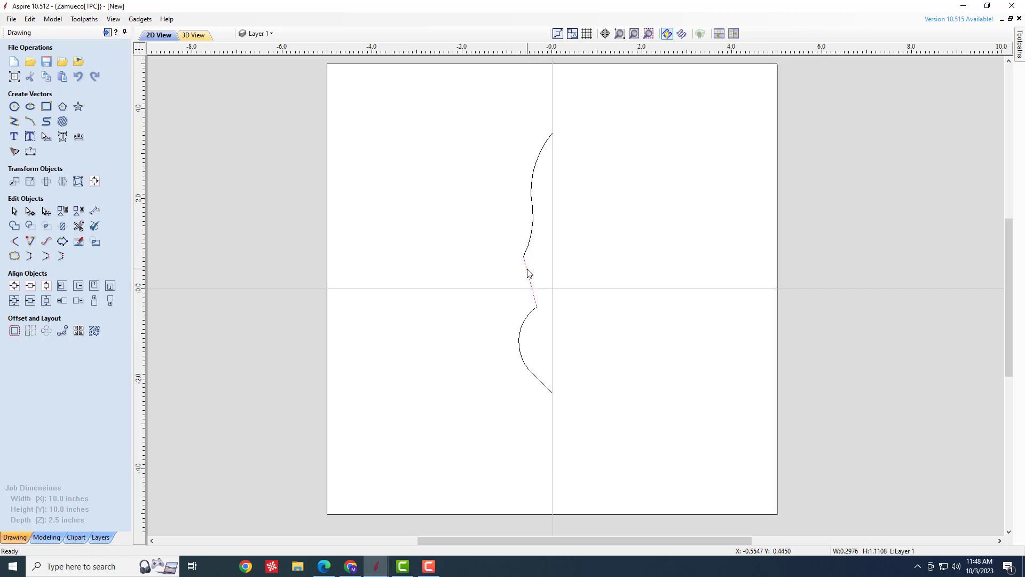
left_click(463, 283)
Join all the half profile's arcs and lines into one open vector with a 0.0004-inch tolerance.
left_click(13, 257)
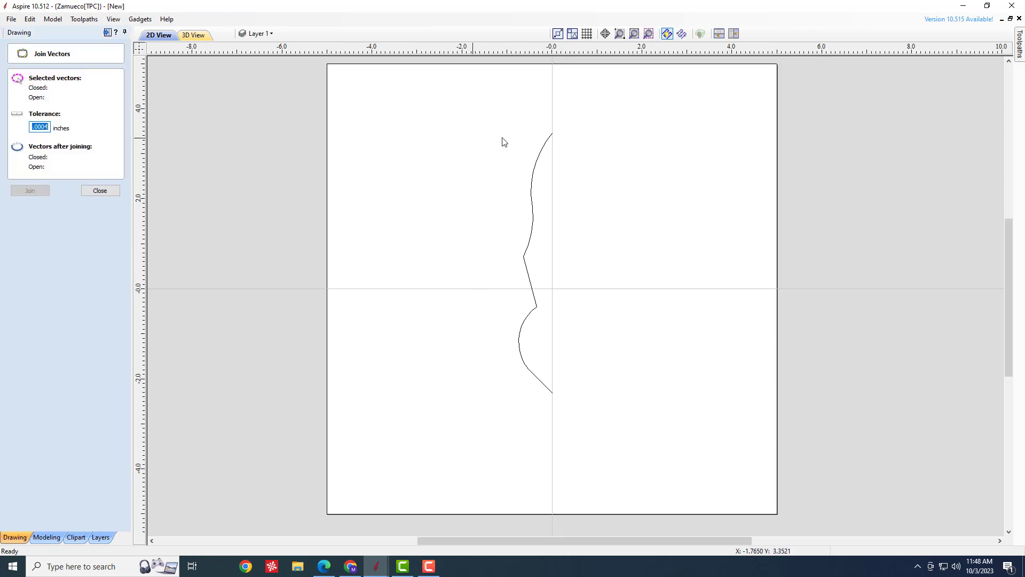
left_click_drag(609, 119, 474, 425)
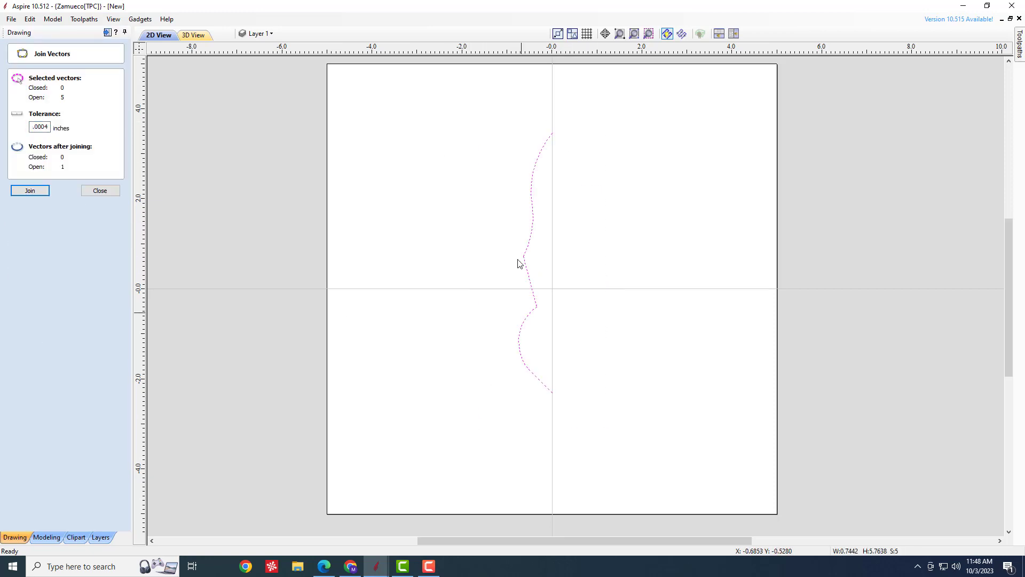
left_click(30, 191)
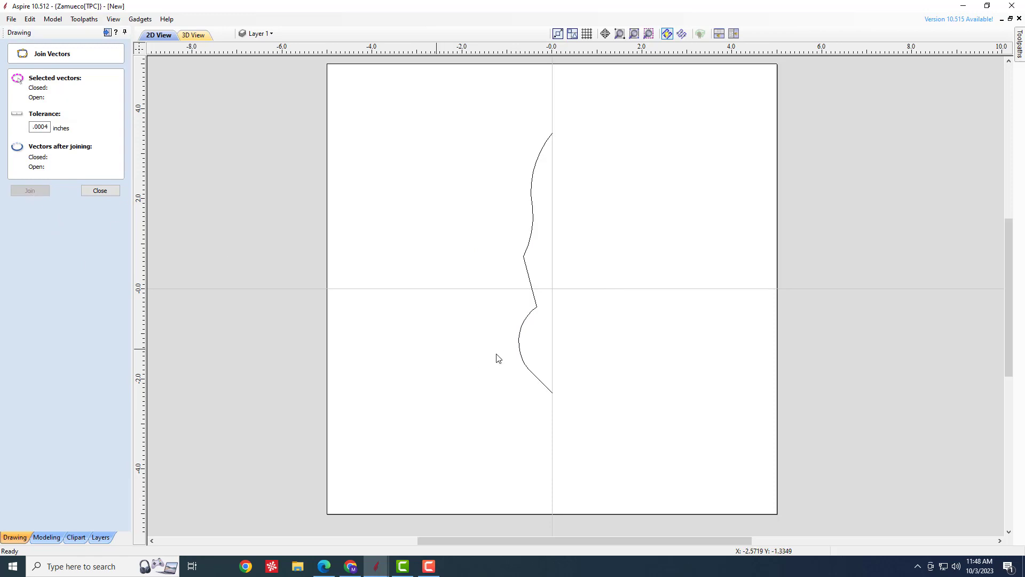
left_click(99, 192)
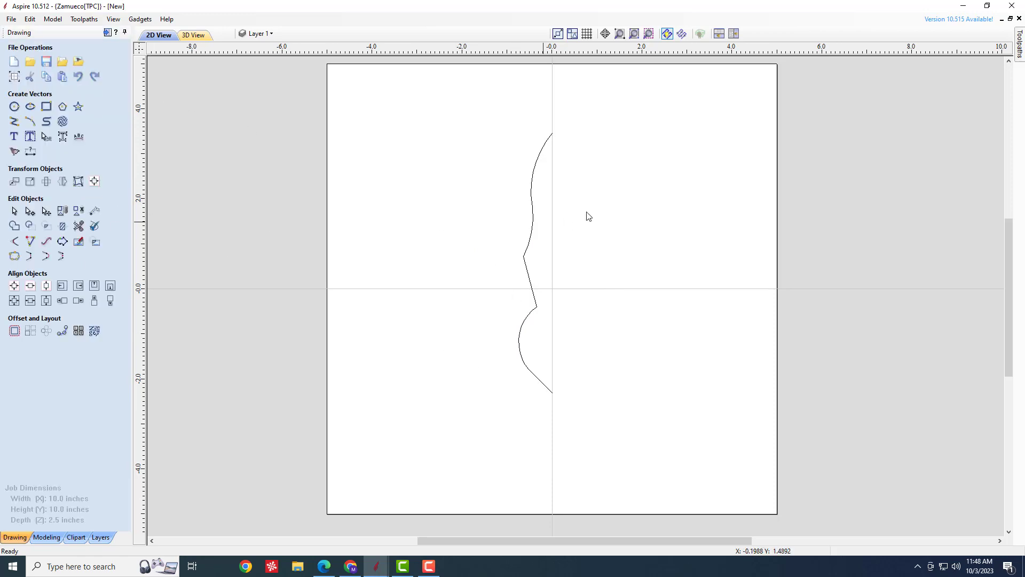
Create a Turn and Spin component by turning the joined profile around the line from start to end point, and show it in 3D.
left_click(533, 184)
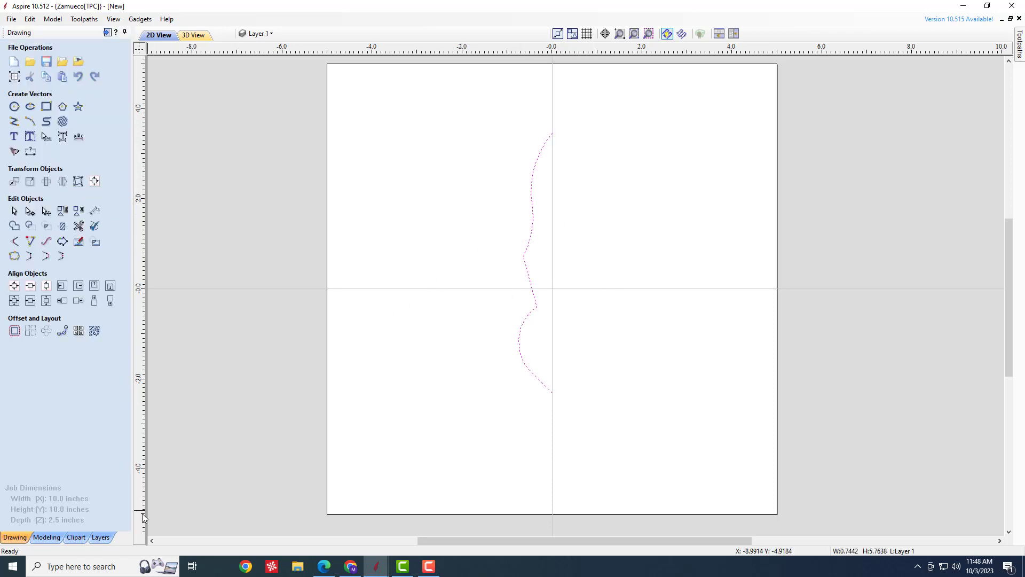
left_click(53, 537)
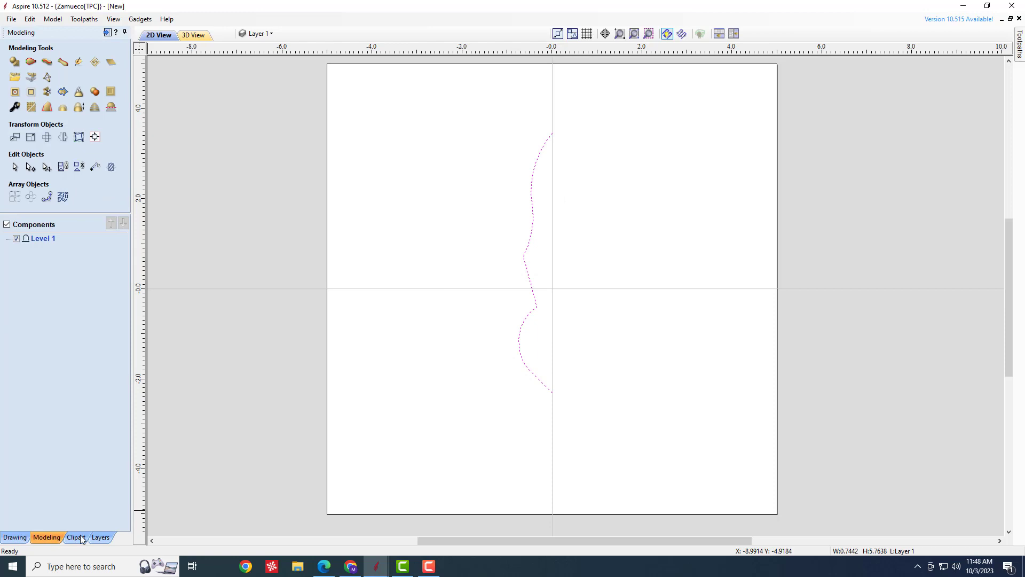
left_click(579, 178)
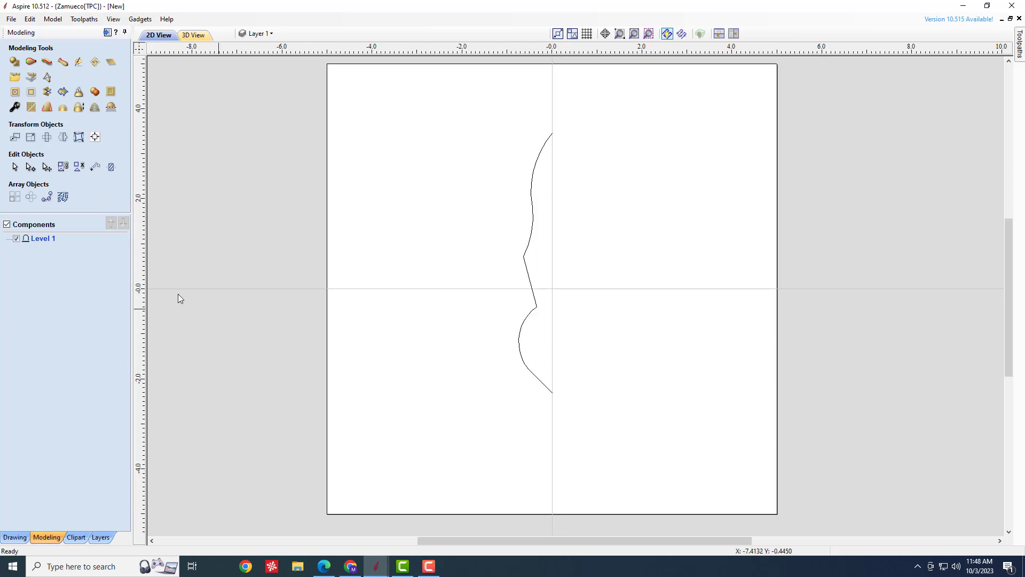
left_click(63, 62)
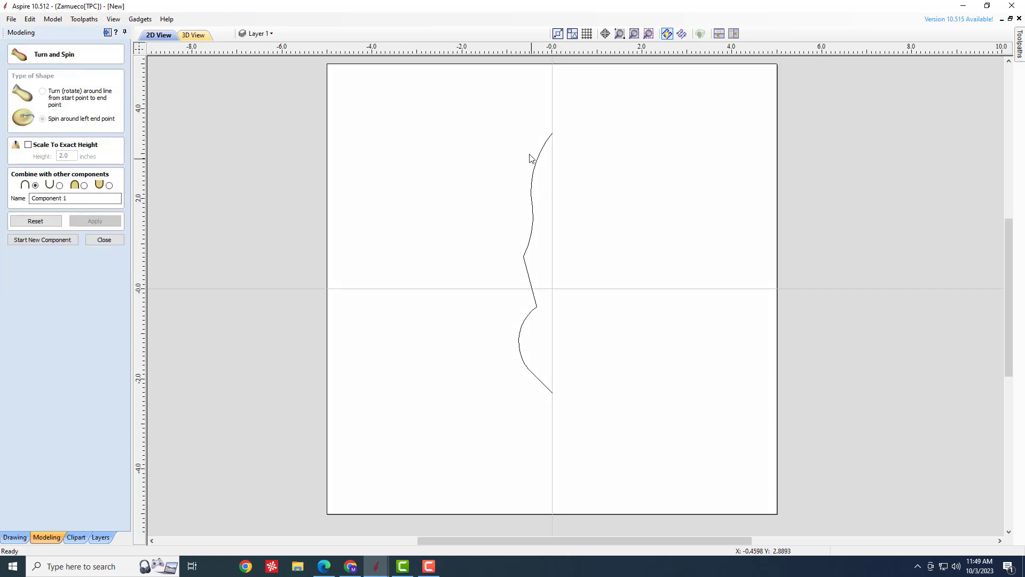
left_click(537, 166)
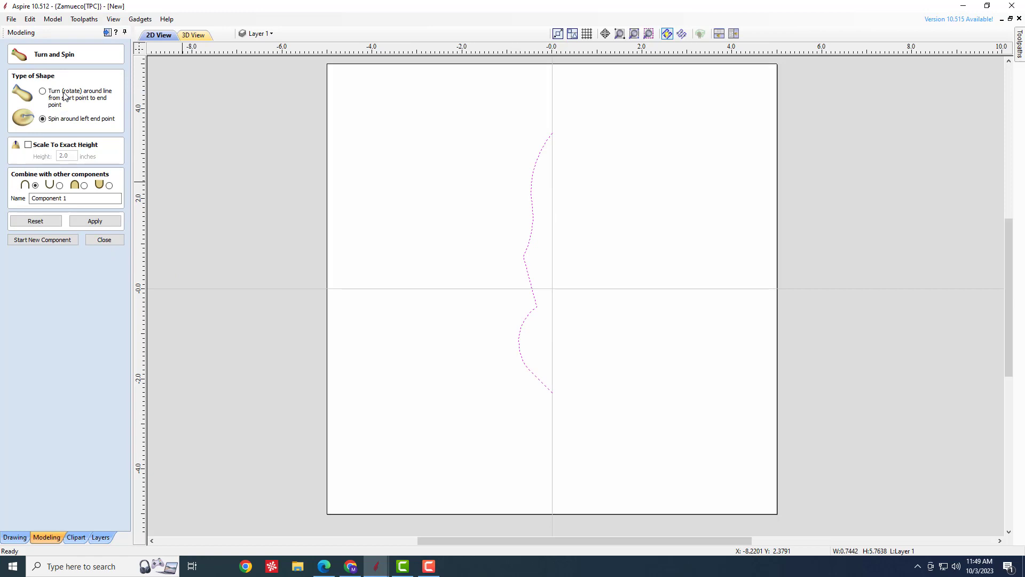
left_click(43, 91)
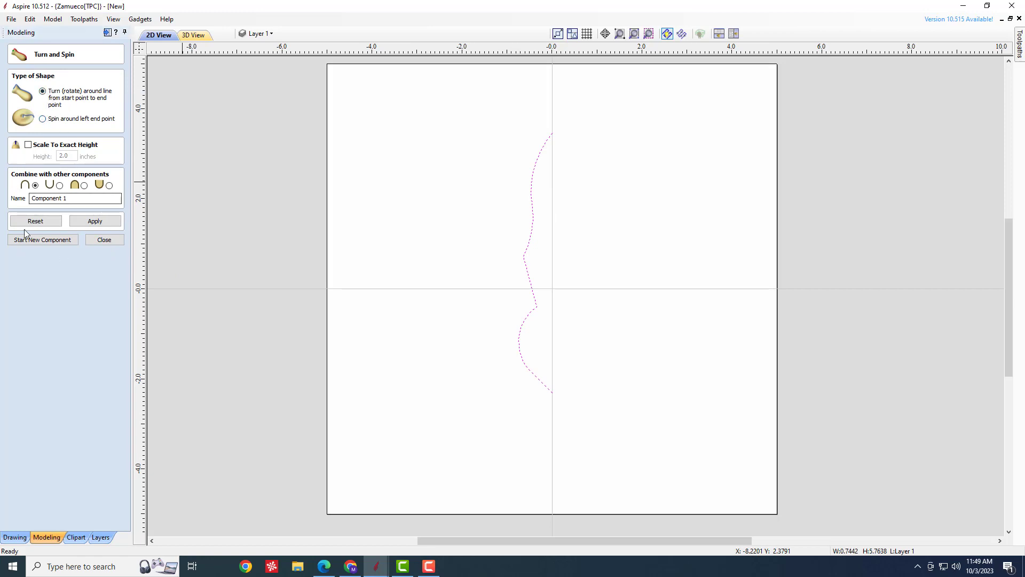
left_click(89, 221)
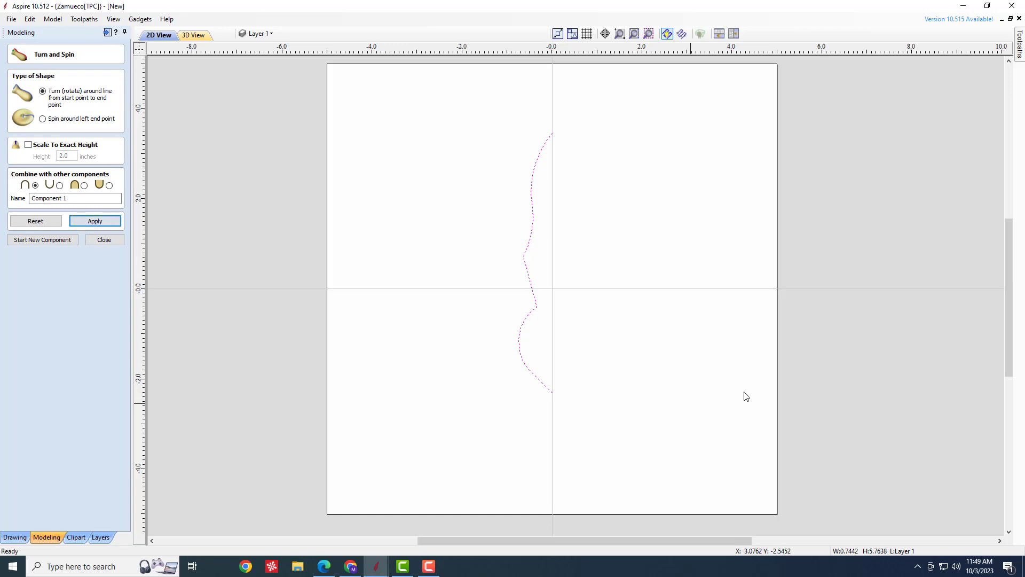
left_click(193, 35)
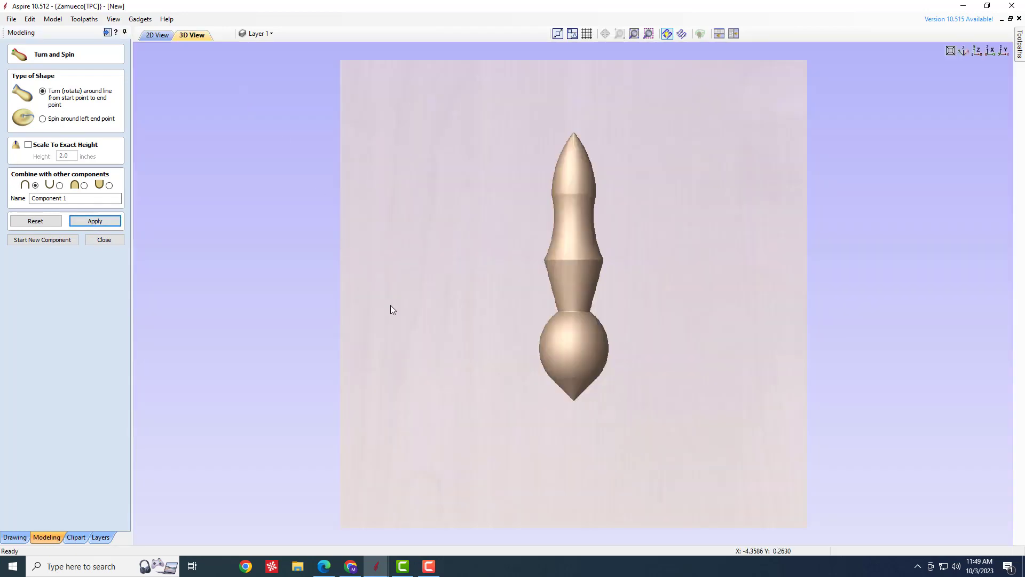
Tile the 2D and 3D views one above the other, close Turn and Spin, and delete the turned component.
mouse_move(491, 337)
left_mouse_down()
mouse_move(514, 208)
mouse_move(579, 344)
mouse_move(543, 416)
mouse_move(403, 416)
mouse_move(555, 366)
mouse_move(538, 316)
mouse_move(472, 286)
mouse_move(462, 224)
mouse_move(482, 274)
mouse_move(596, 320)
mouse_move(732, 332)
mouse_move(755, 404)
mouse_move(403, 273)
mouse_move(469, 420)
mouse_move(466, 322)
mouse_move(400, 342)
mouse_move(376, 332)
left_mouse_up()
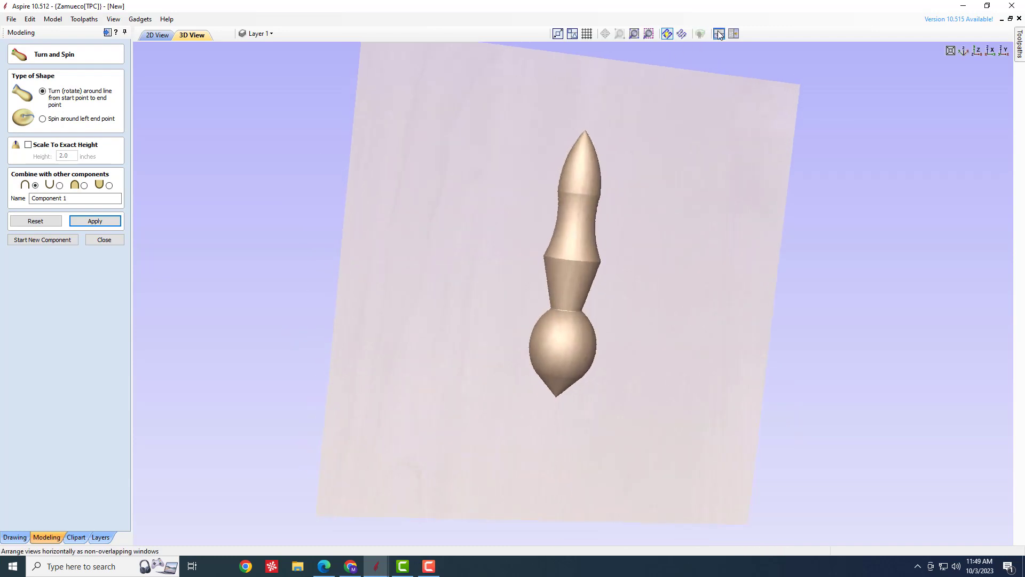
left_click(719, 34)
left_click(576, 149)
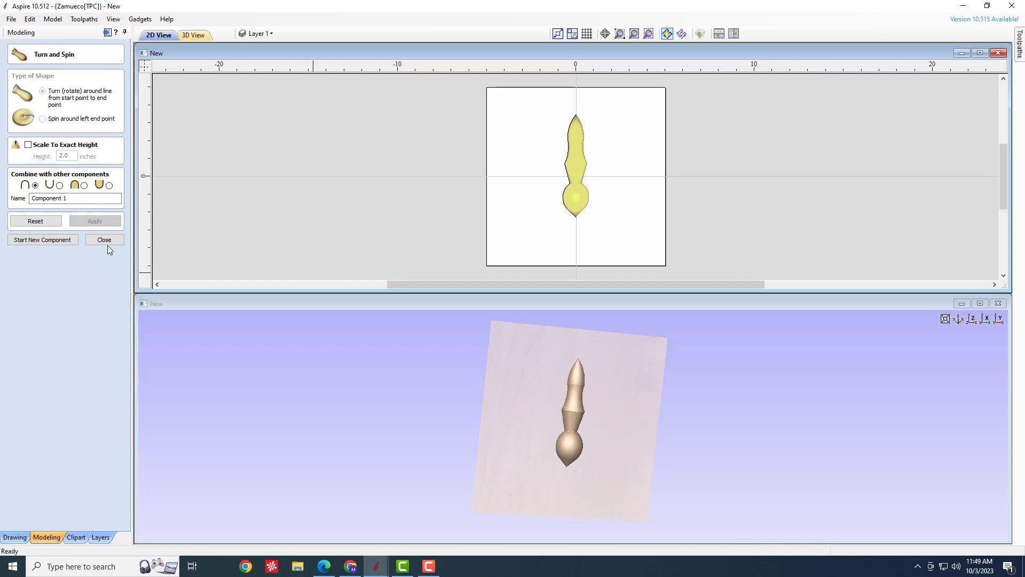
left_click(105, 240)
left_click(575, 150)
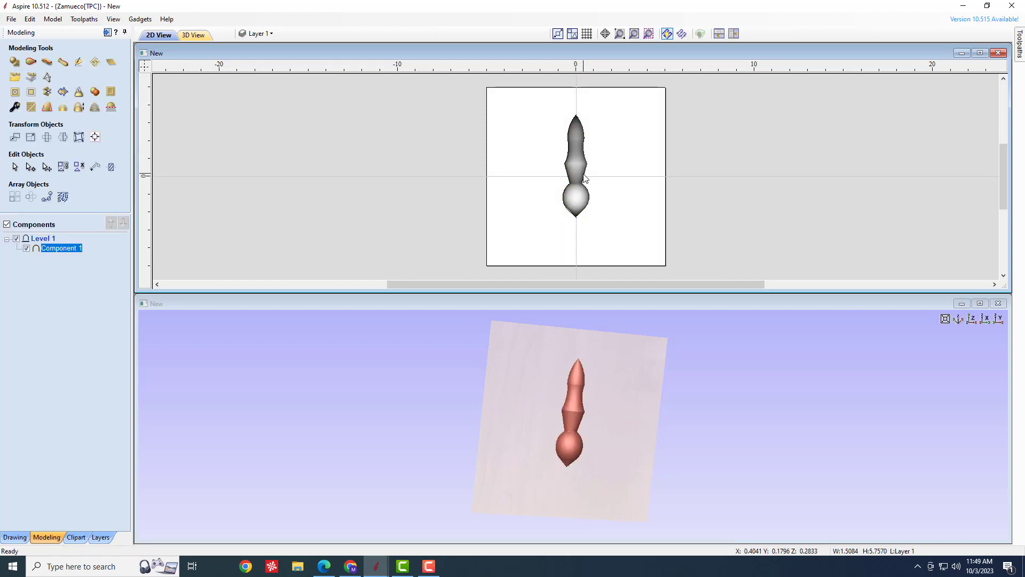
key("Delete")
scroll(587, 131, "up", 2)
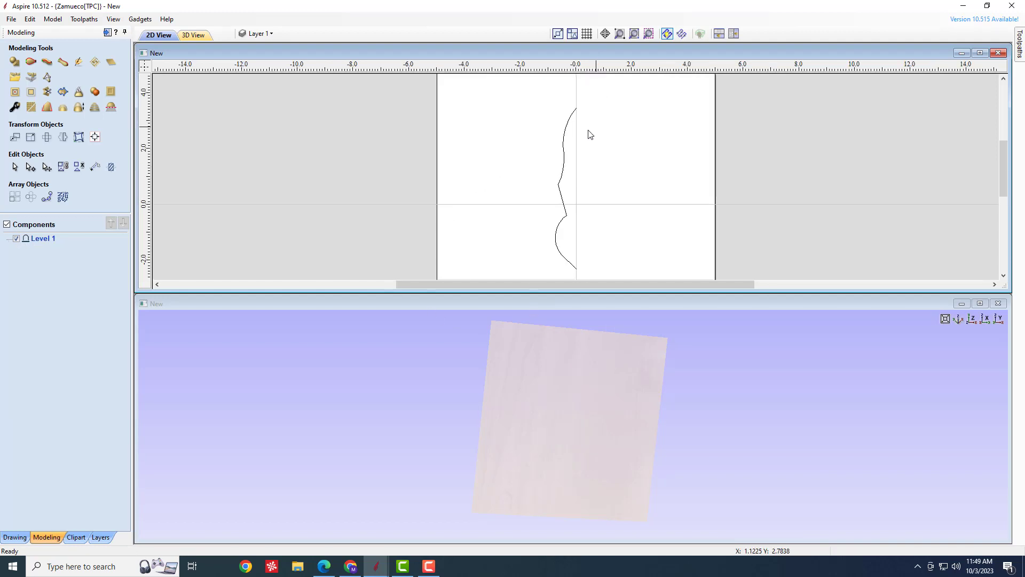
scroll(545, 130, "down", 2)
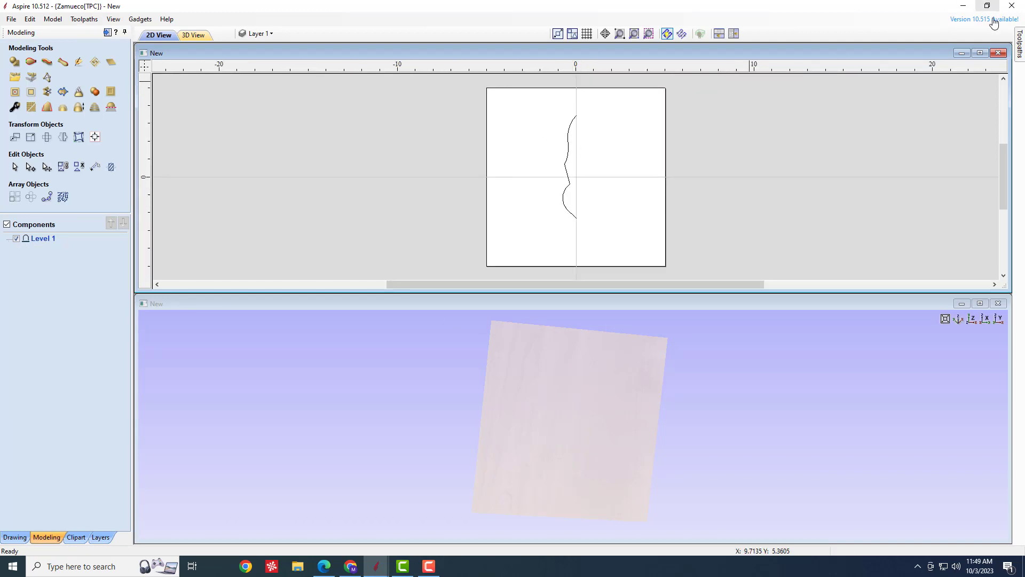
Scale the joined profile vector to 50% of its height with Link XY on, in the maximized 2D view.
left_click(980, 53)
scroll(588, 213, "up", 3)
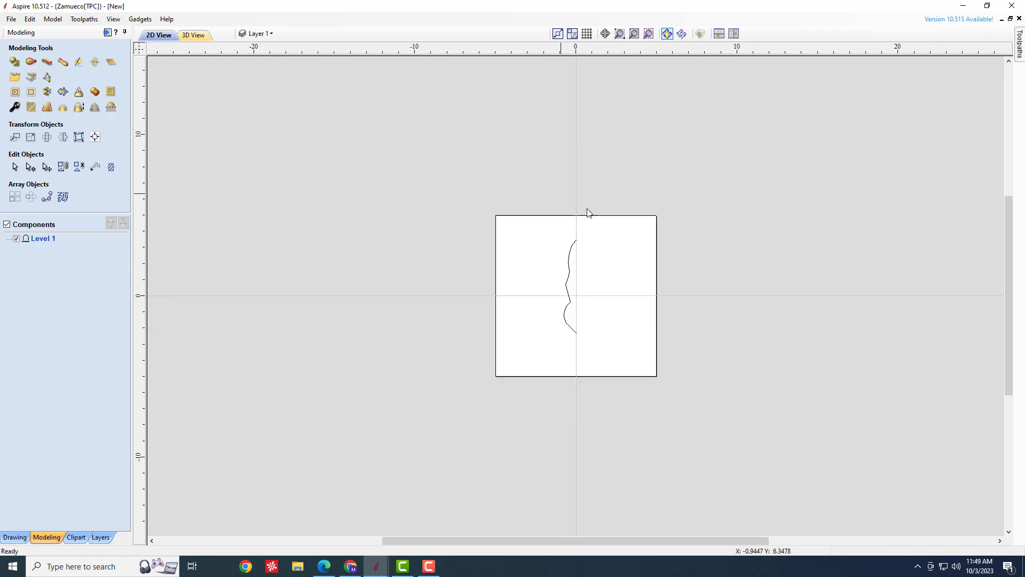
left_click_drag(578, 300, 502, 435)
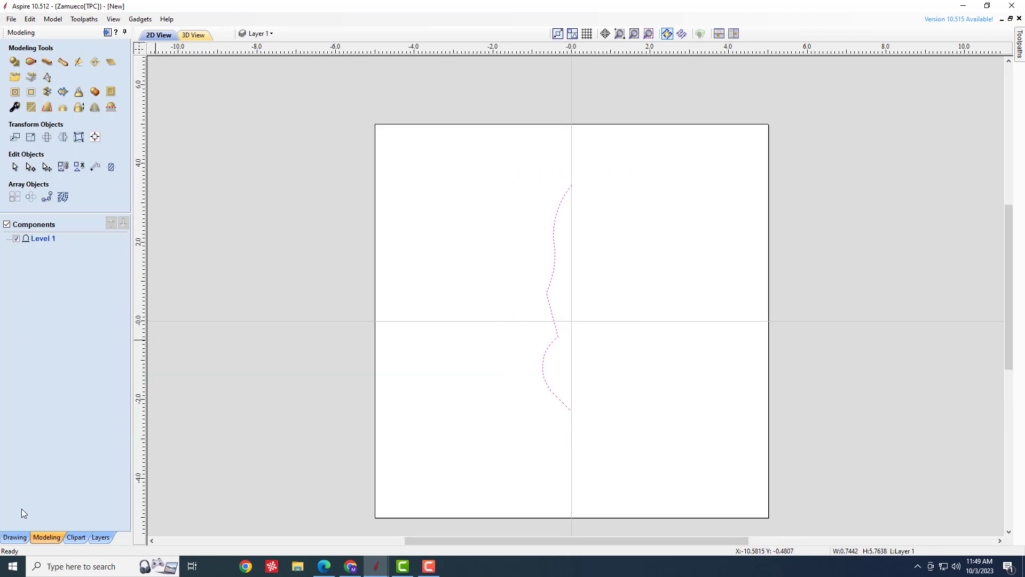
left_click(14, 537)
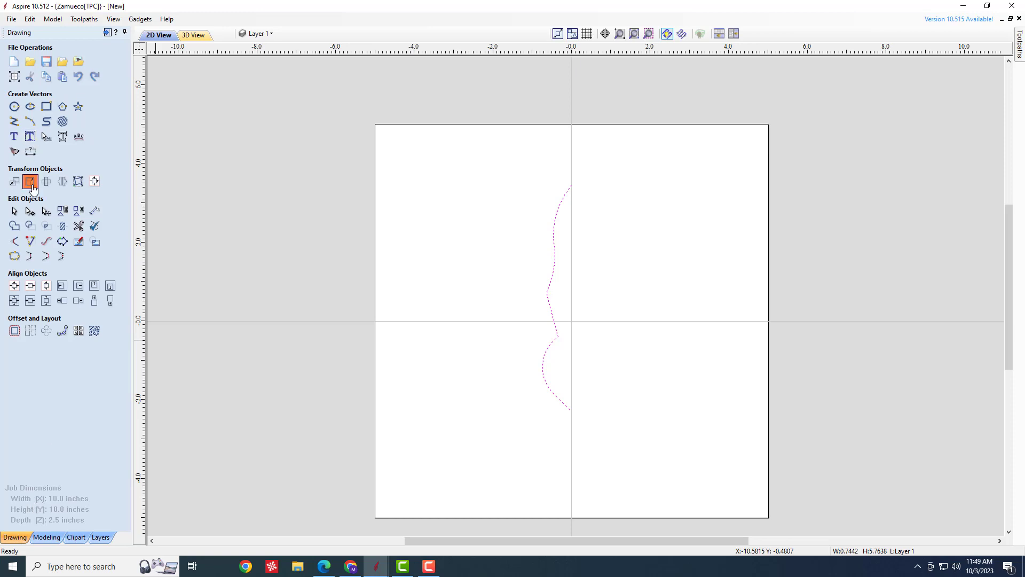
left_click(30, 181)
left_click_drag(70, 221, 8, 234)
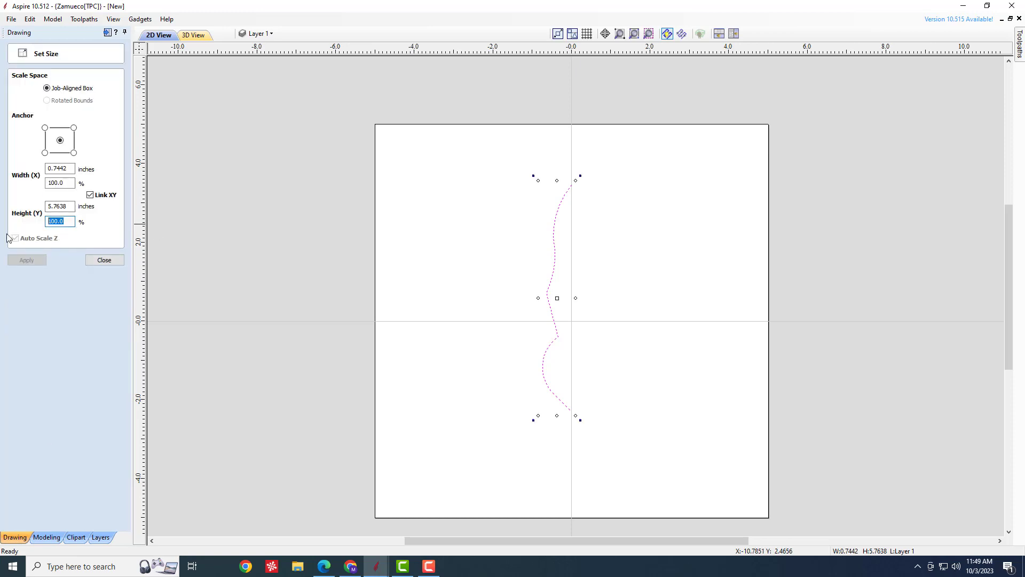
type("50")
key("Return")
left_click(101, 262)
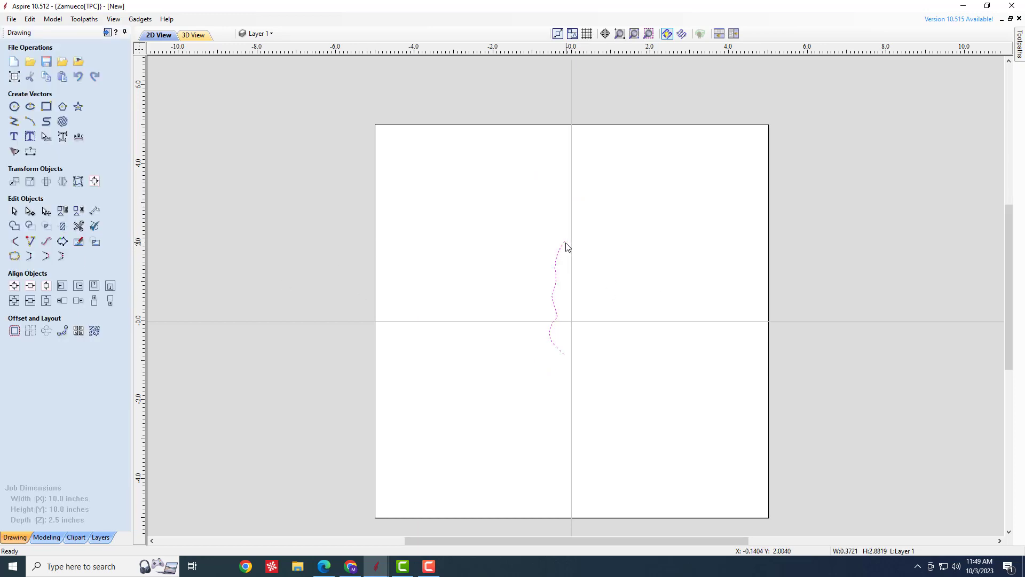
Draw a straight vertical line between the upper and lower ends of the scaled profile.
scroll(567, 250, "up", 3)
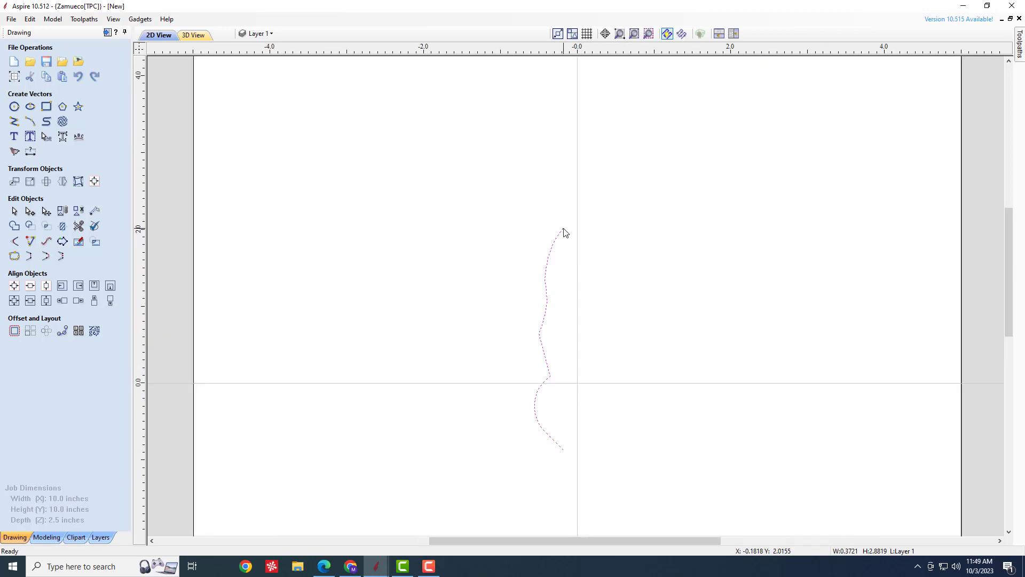
left_click(695, 267)
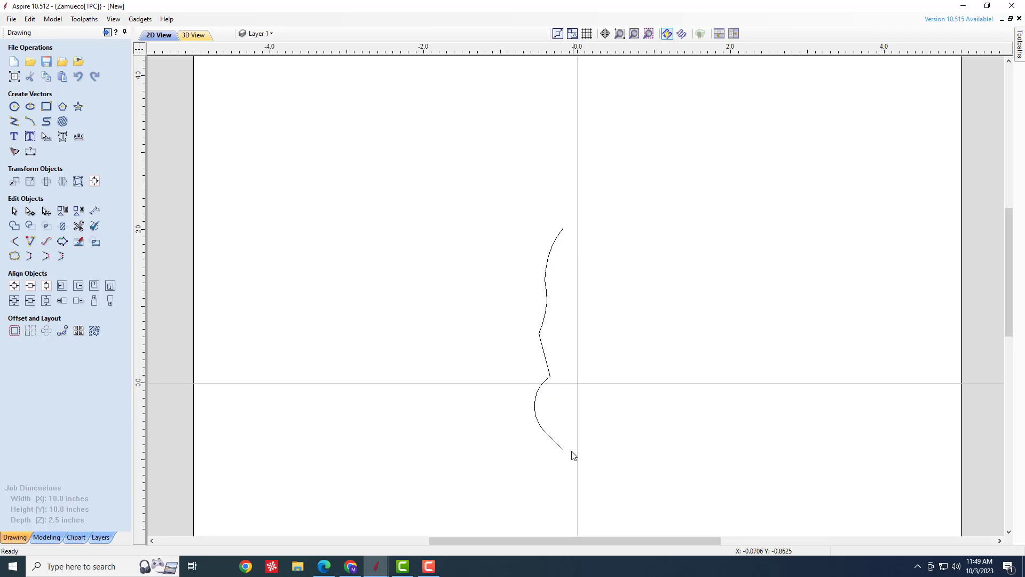
left_click(14, 121)
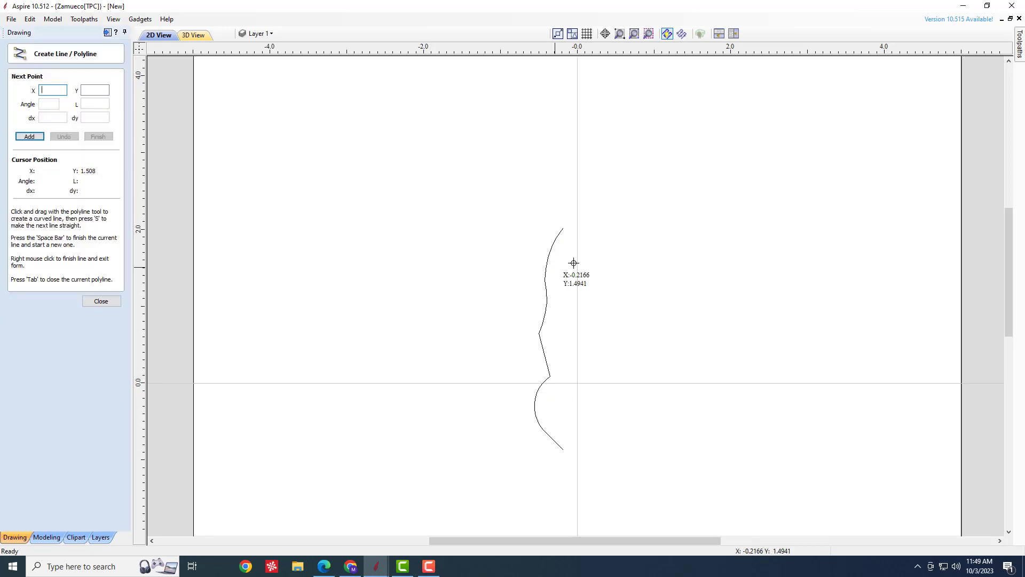
left_click(561, 231)
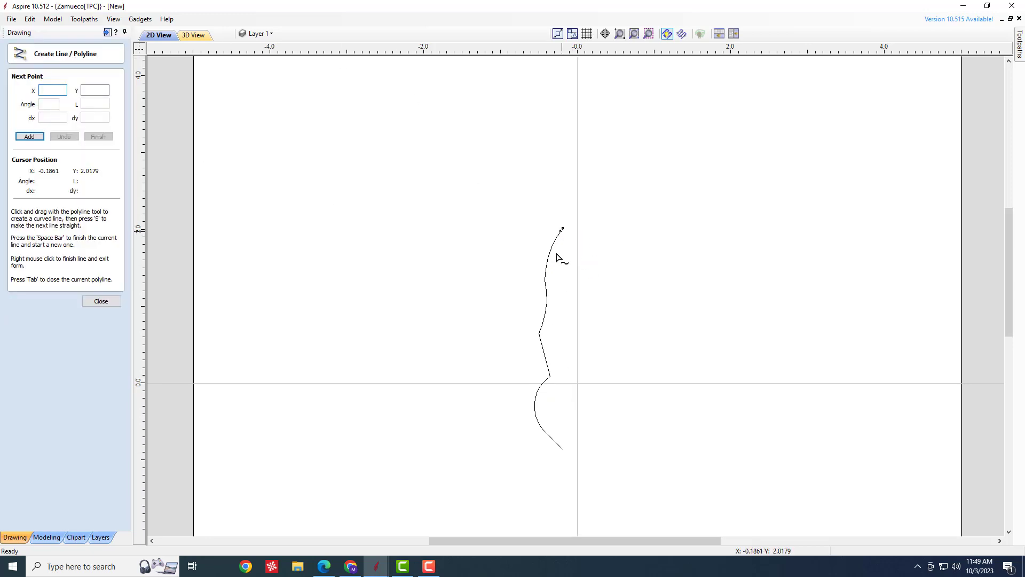
left_click(561, 450)
right_click(619, 343)
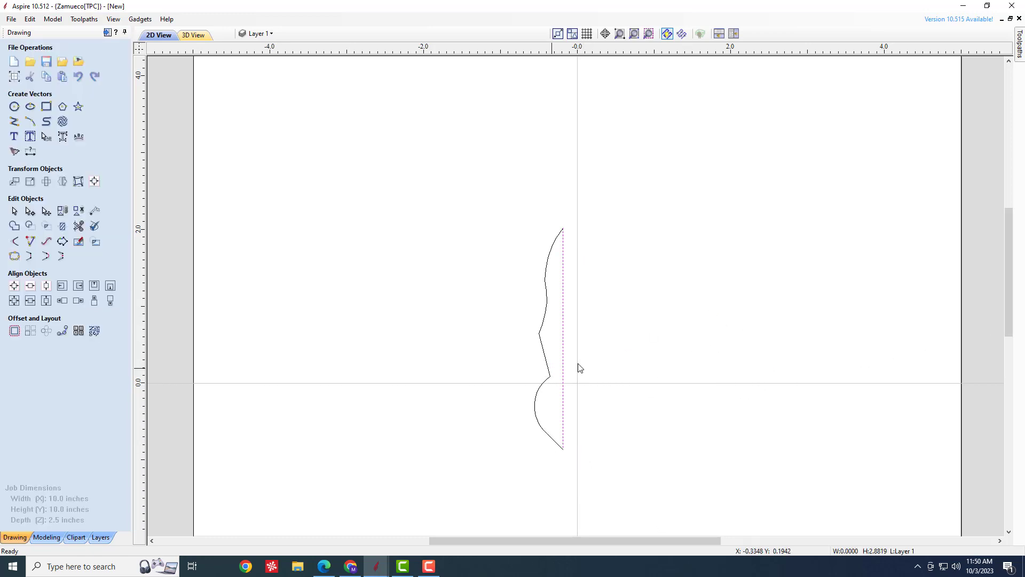
Select the profile and the vertical line individually to check they are separate vectors, and delete the vertical line.
left_click(550, 340)
left_click(543, 328)
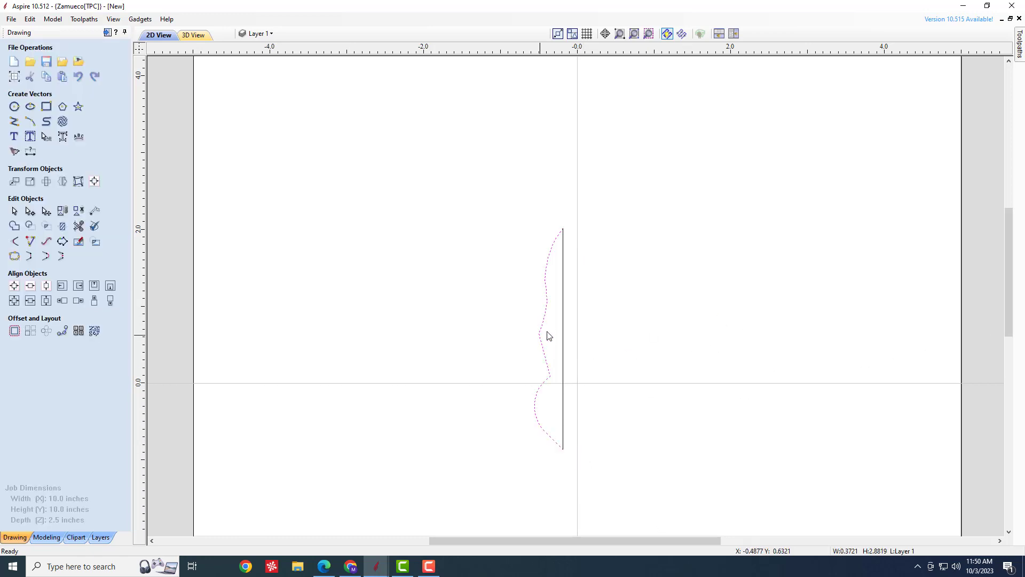
left_click(564, 308)
left_click(554, 438)
left_click(603, 415)
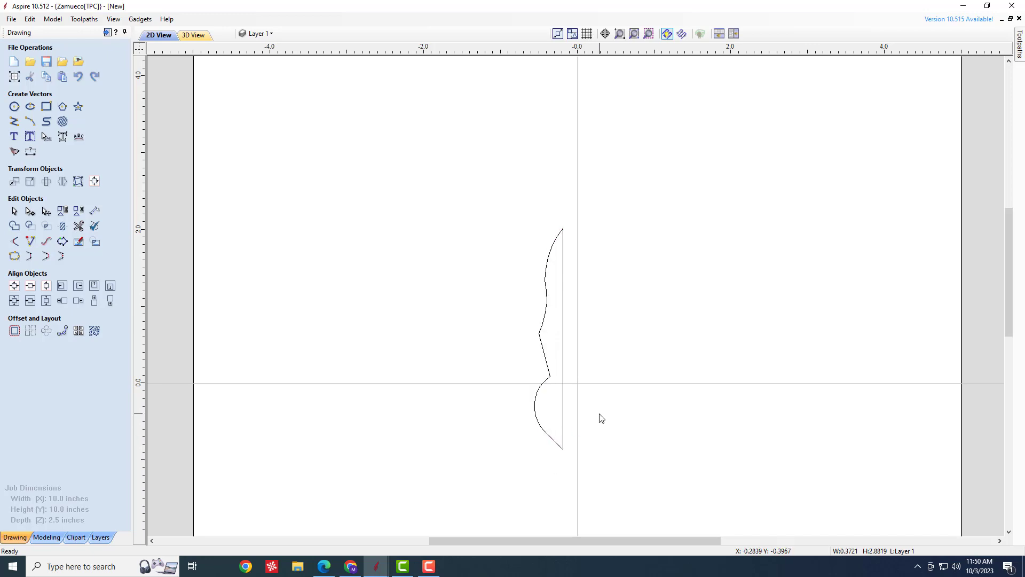
left_click(564, 415)
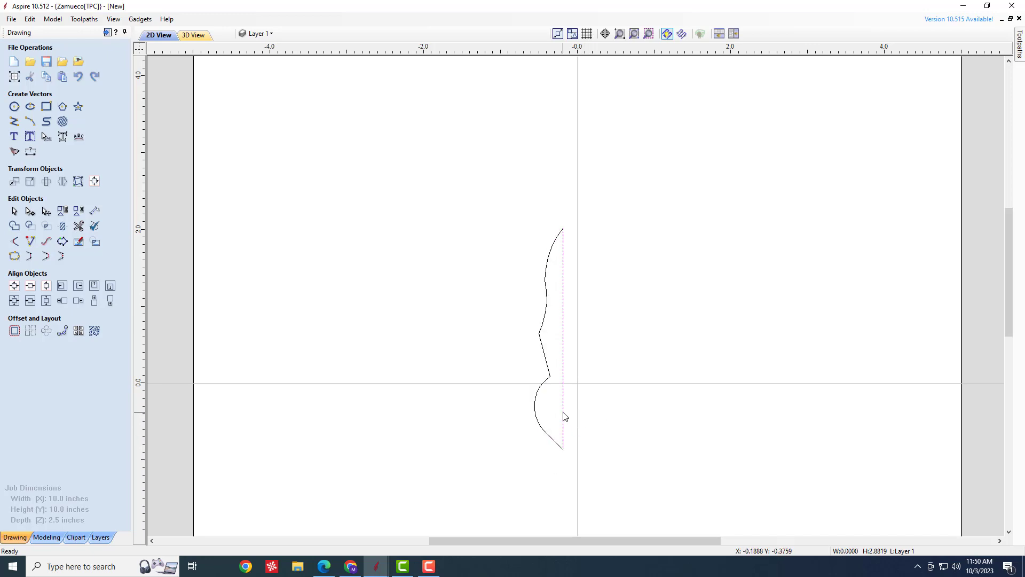
key("Delete")
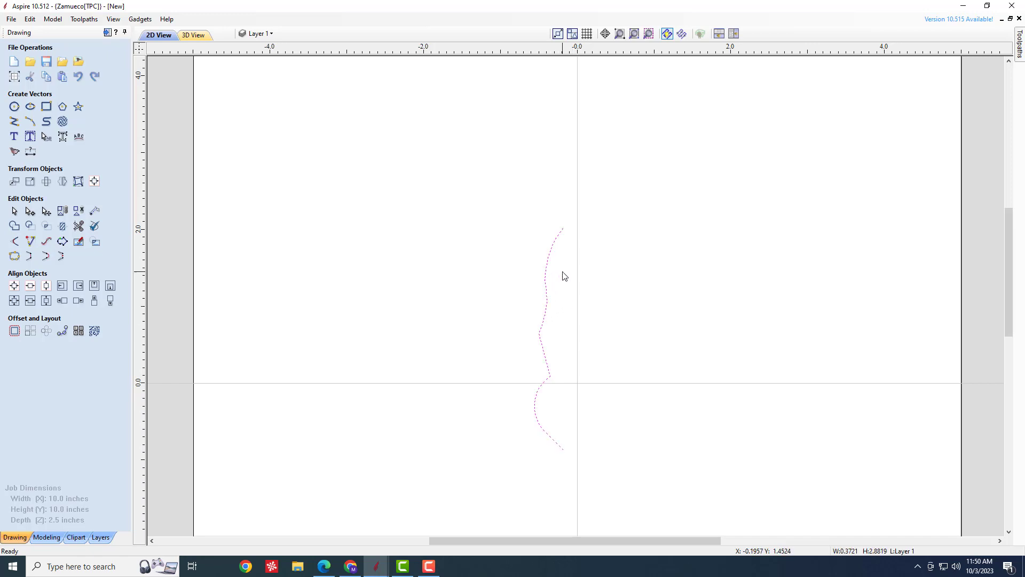
Move the scaled profile so its ends lie on the vertical centre line and its upper end sits about at the origin.
left_click(542, 335)
left_click_drag(546, 333, 558, 456)
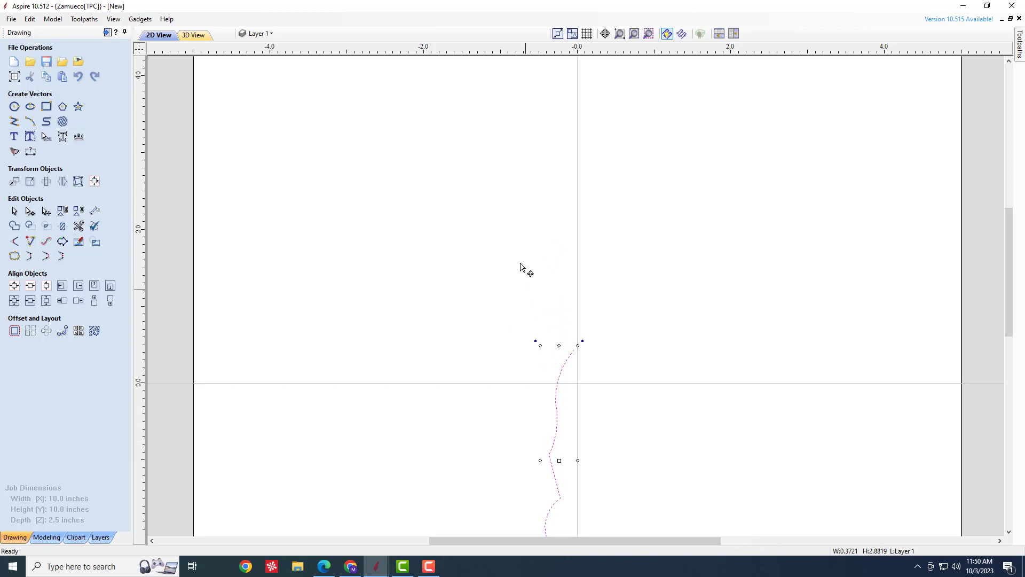
scroll(502, 224, "down", 3)
left_click_drag(528, 334, 527, 351)
left_click(554, 319)
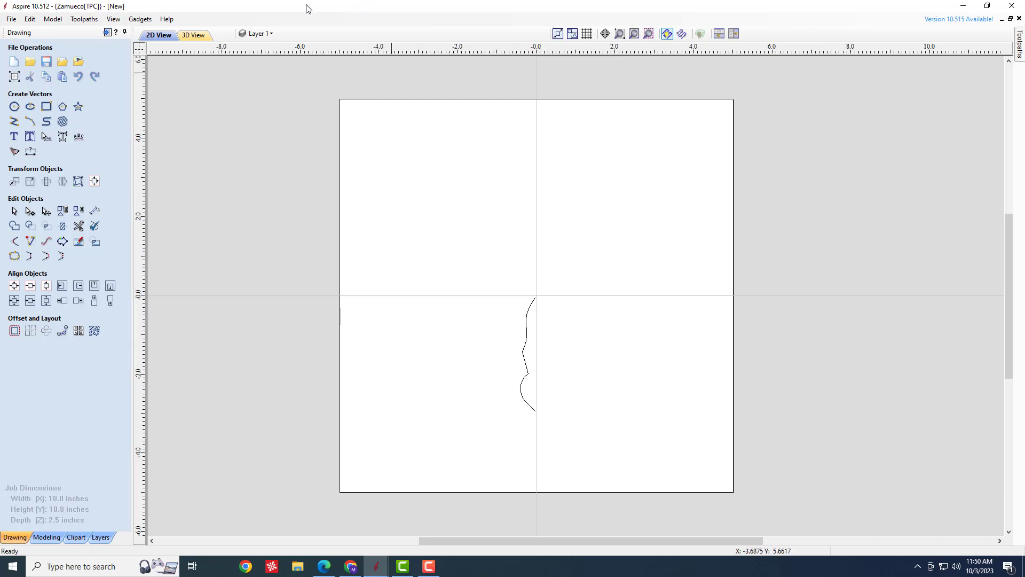
Create a Turn and Spin component by spinning the profile around its left end point, with the 2D and 3D views tiled.
left_click(193, 35)
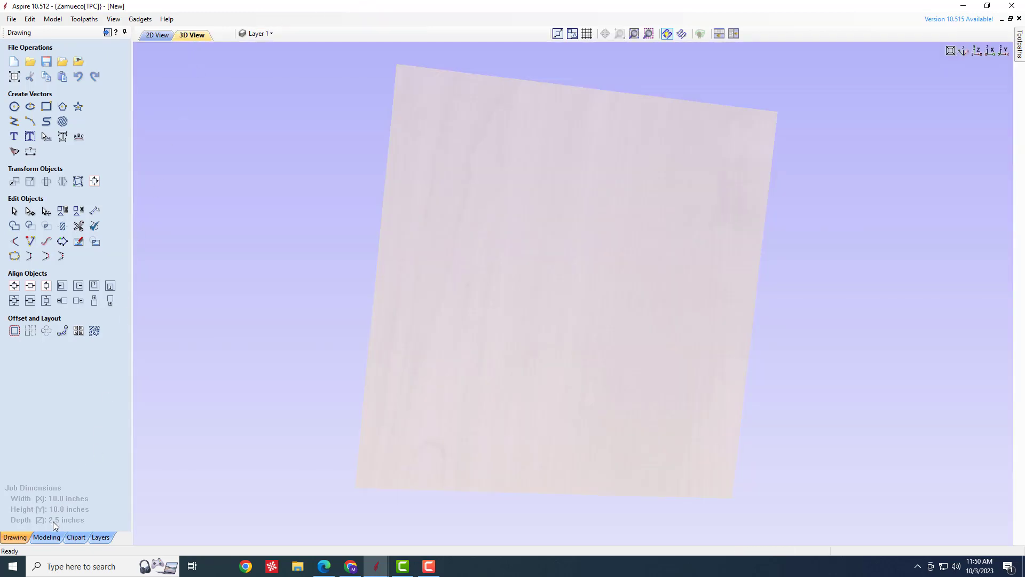
left_click(47, 537)
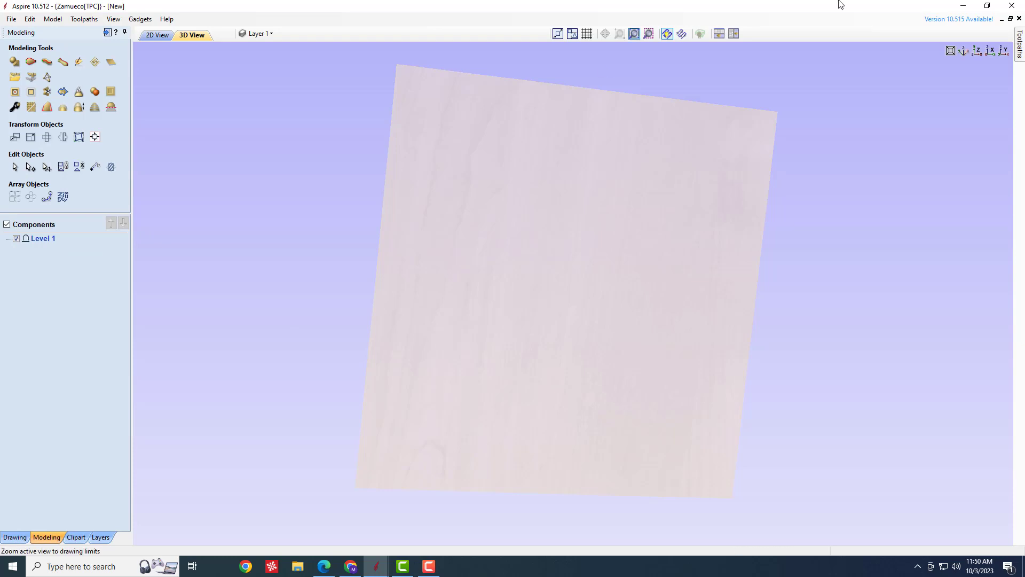
left_click(718, 34)
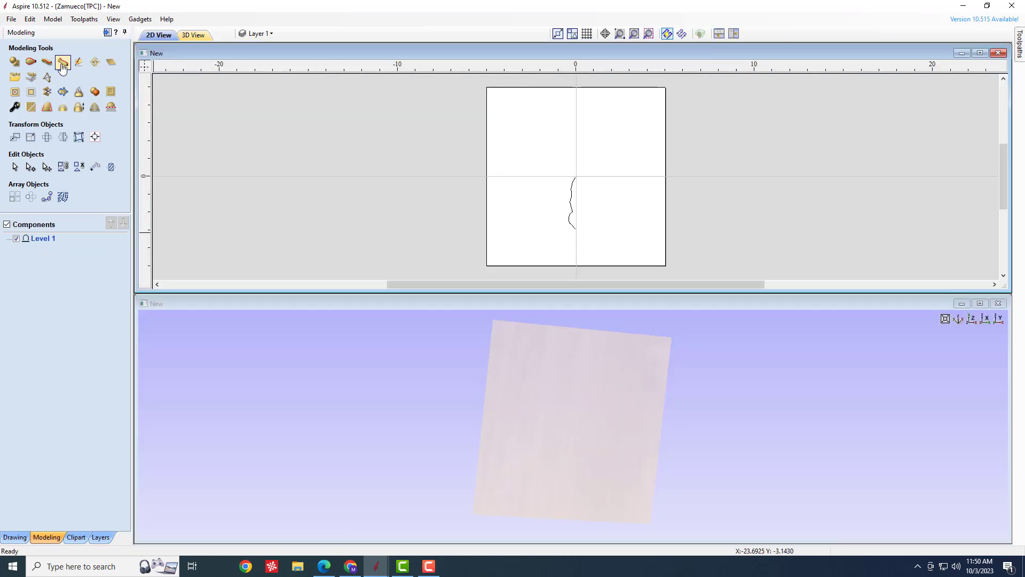
left_click(62, 64)
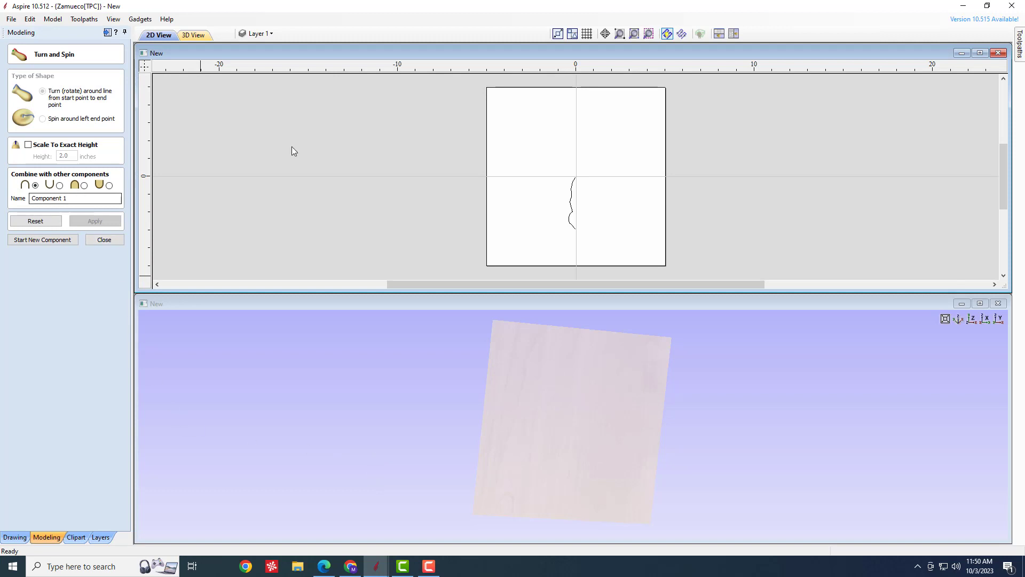
left_click(570, 206)
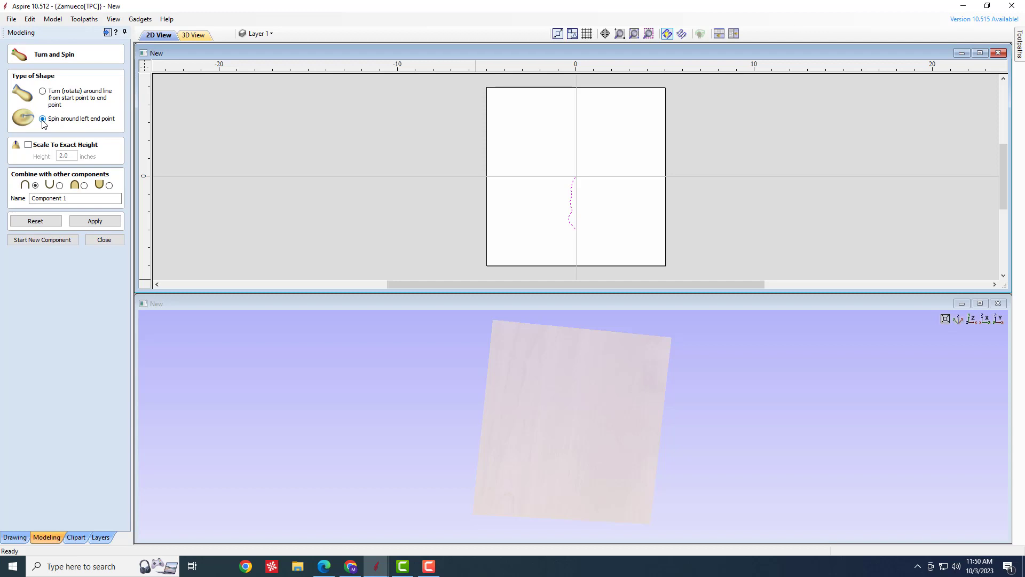
left_click(107, 222)
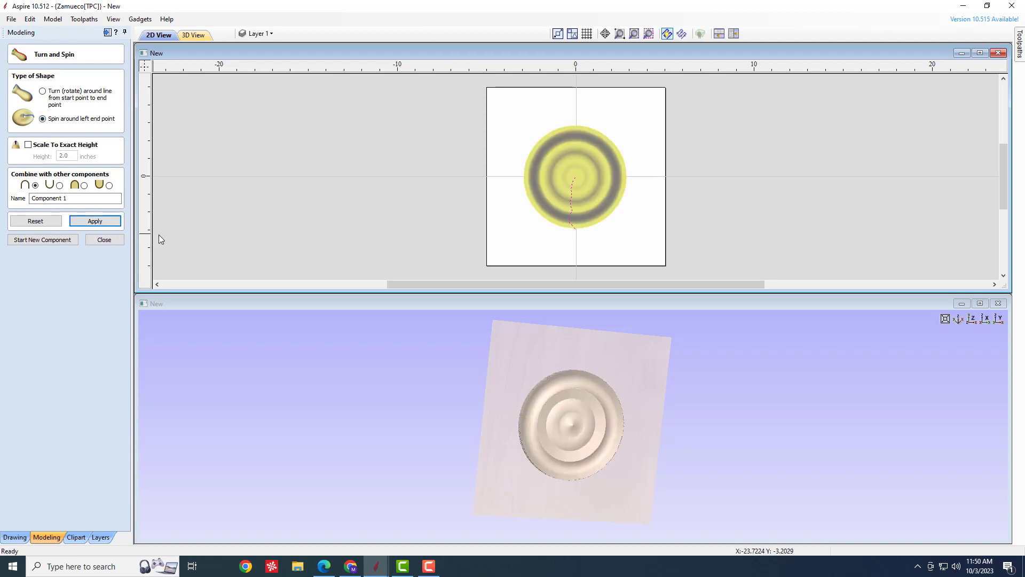
left_click_drag(537, 432, 443, 353)
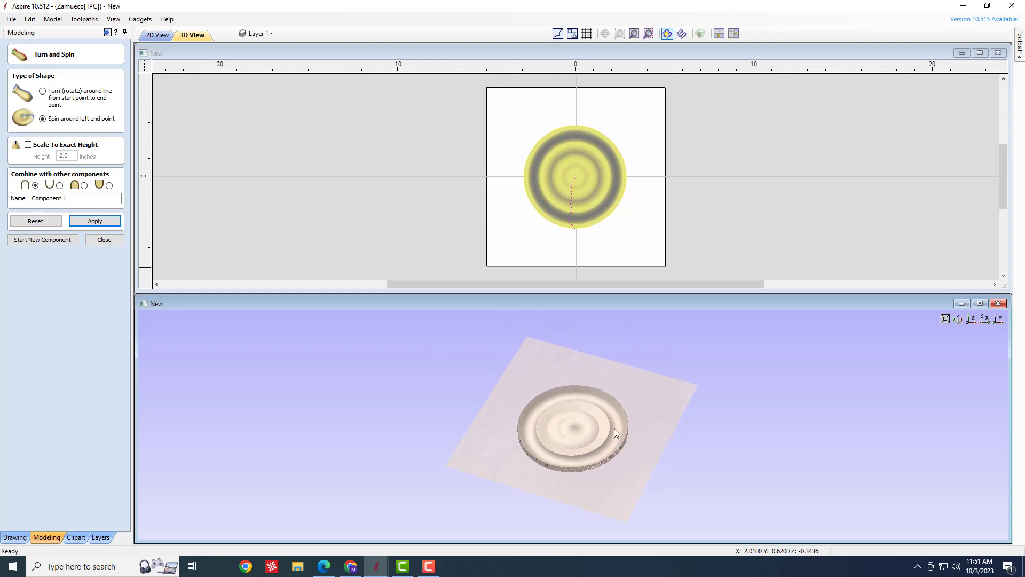
scroll(613, 427, "up", 2)
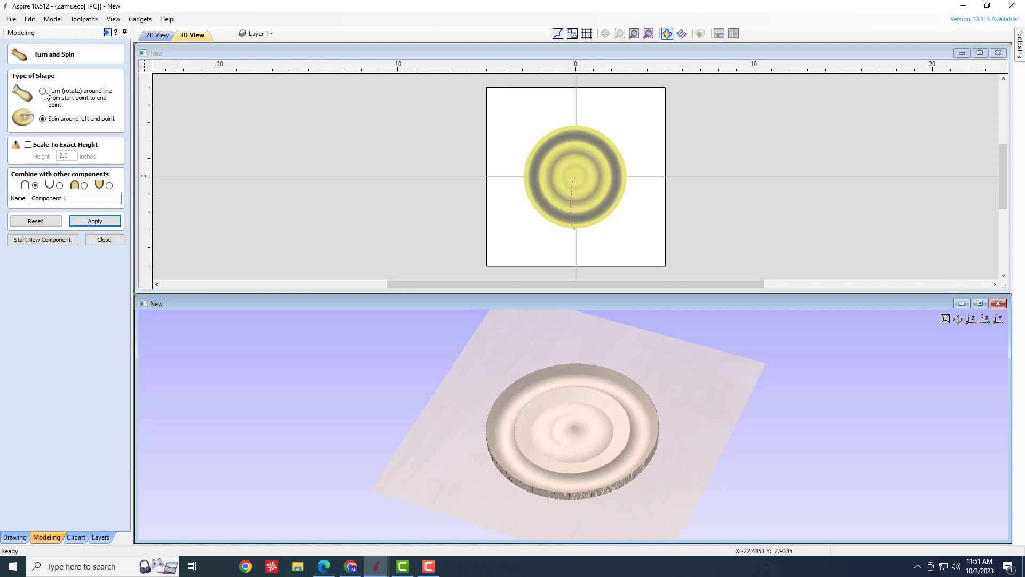
left_click(533, 239)
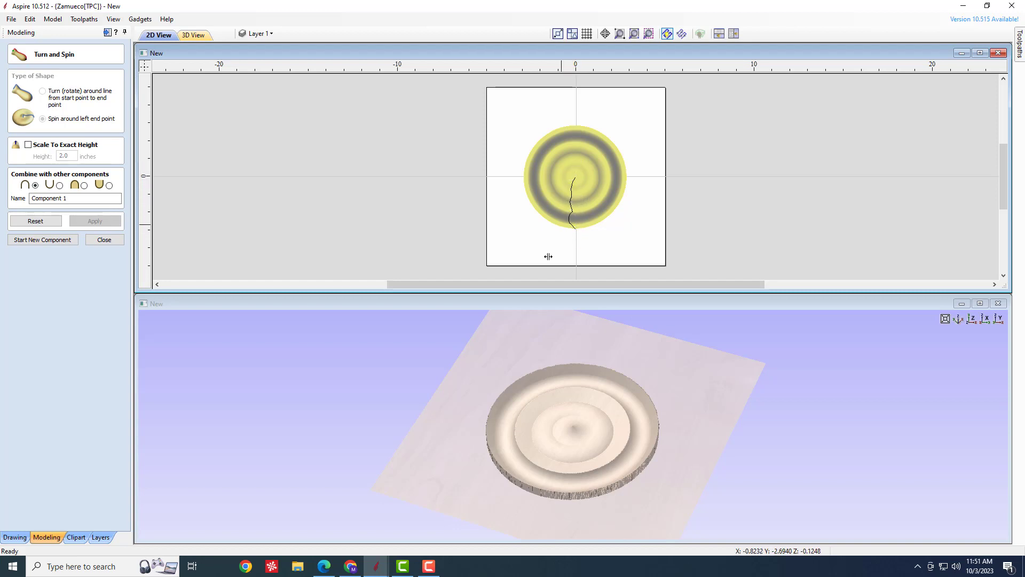
left_click(429, 566)
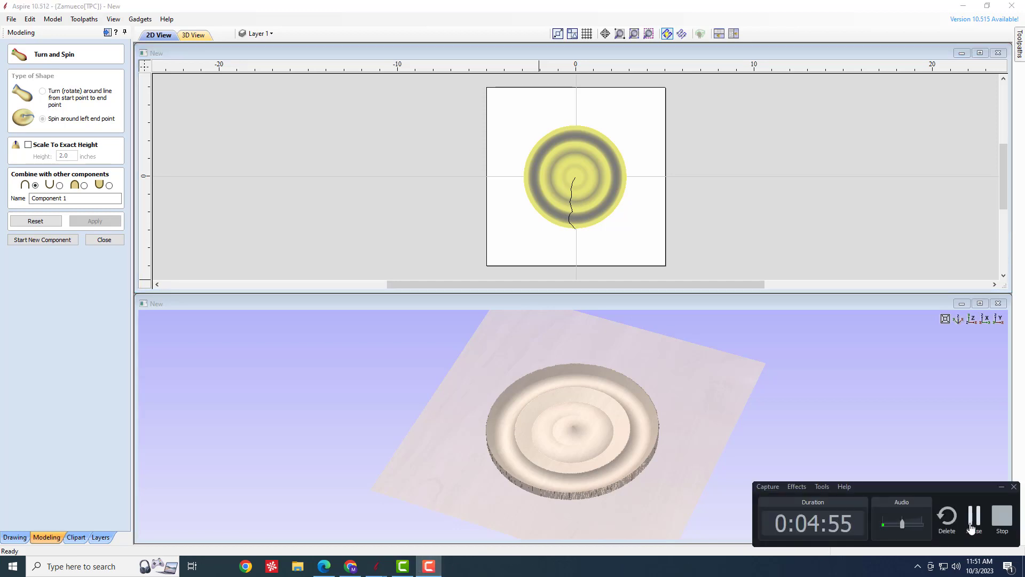
left_click(973, 518)
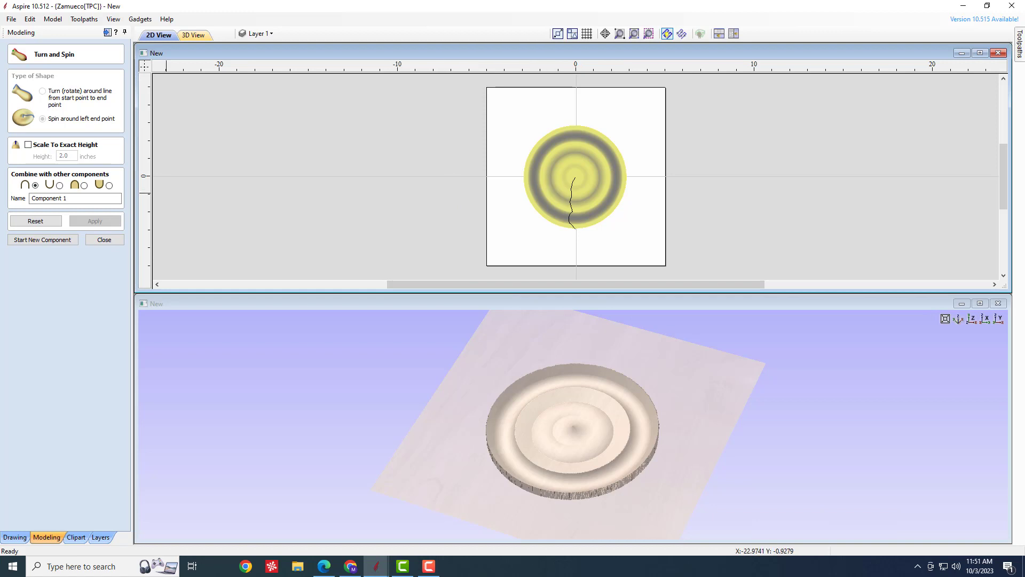
Turn on Scale To Exact Height for the spun component and open its height value for editing.
left_click(27, 144)
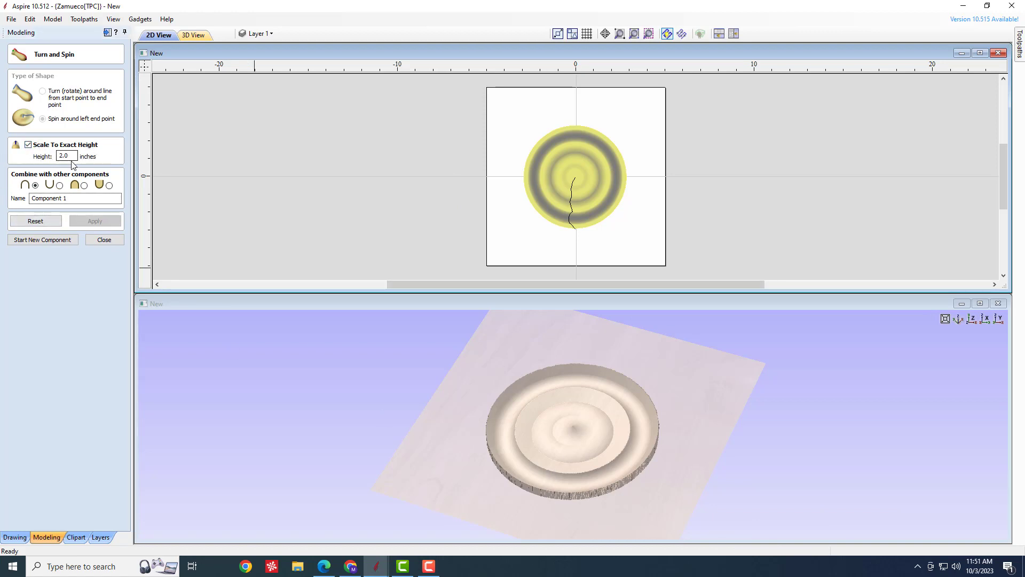
left_click_drag(74, 156, 23, 156)
left_click_drag(397, 406, 475, 360)
left_click_drag(75, 155, 46, 155)
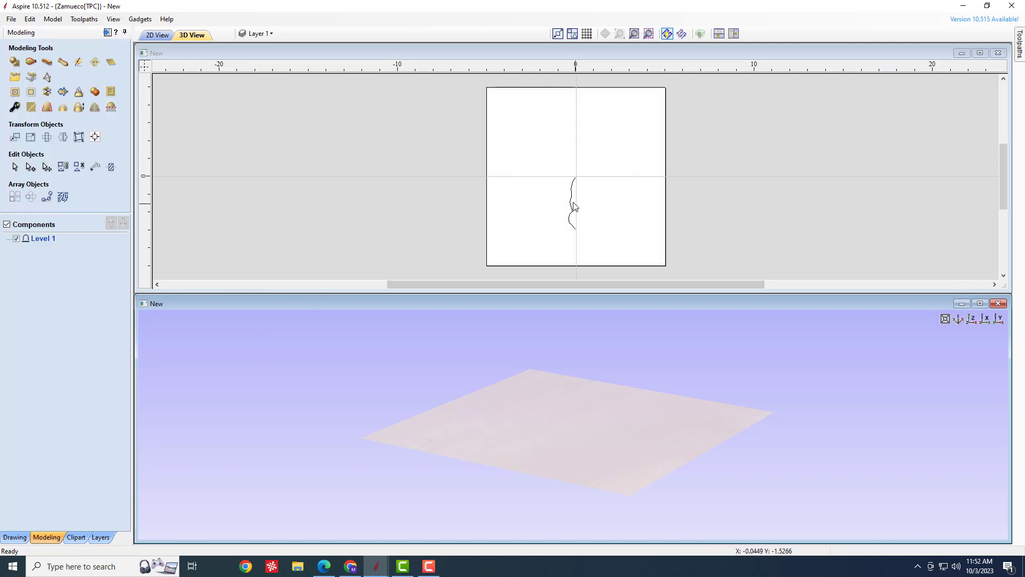
Spin the profile around its left end point with Scale To Exact Height at 1 inch and inspect the component in 3D.
left_click(572, 197)
left_click(63, 61)
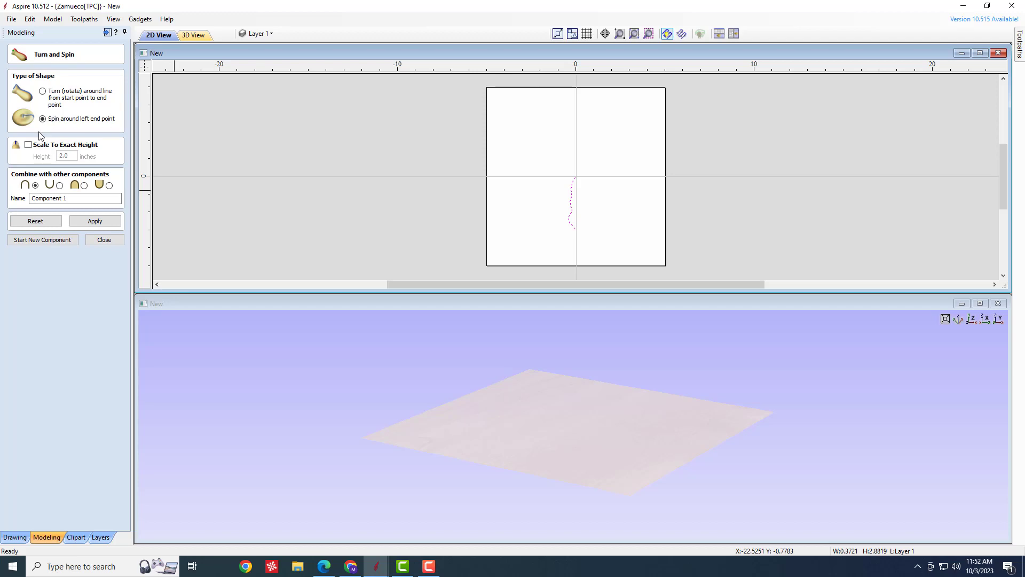
left_click(29, 145)
key("Tab")
left_click(95, 220)
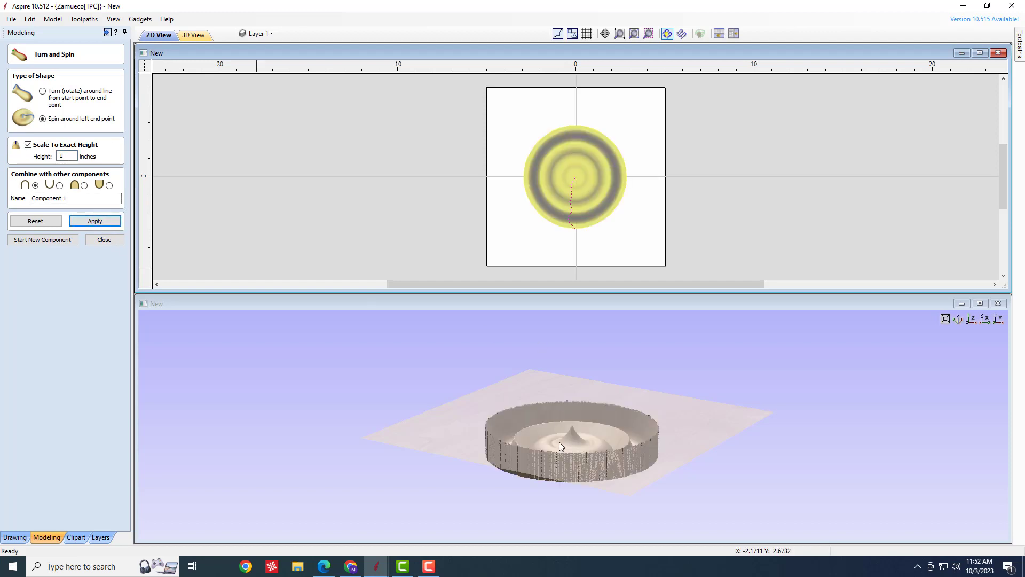
left_click_drag(596, 453, 502, 455)
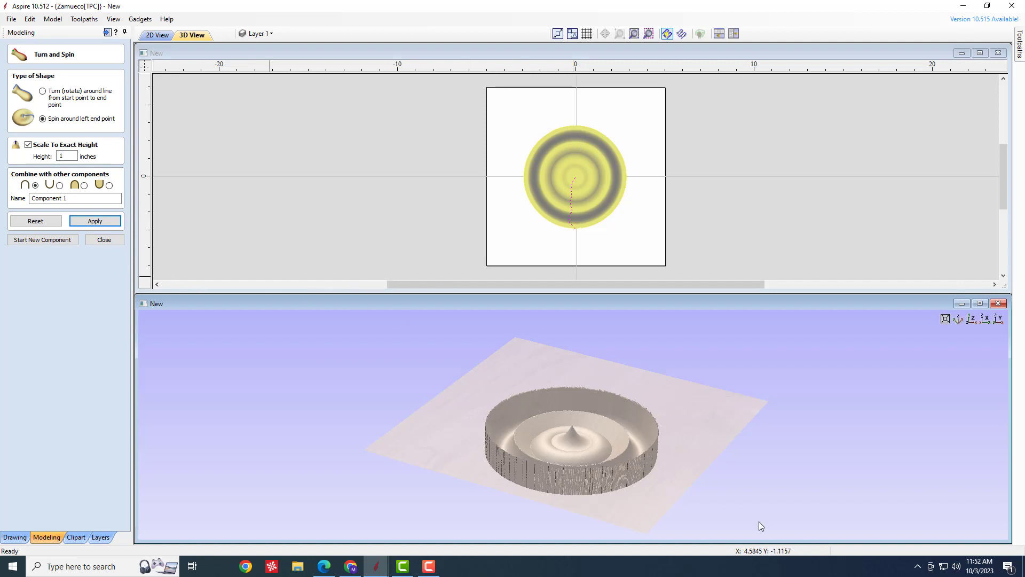
left_click(917, 566)
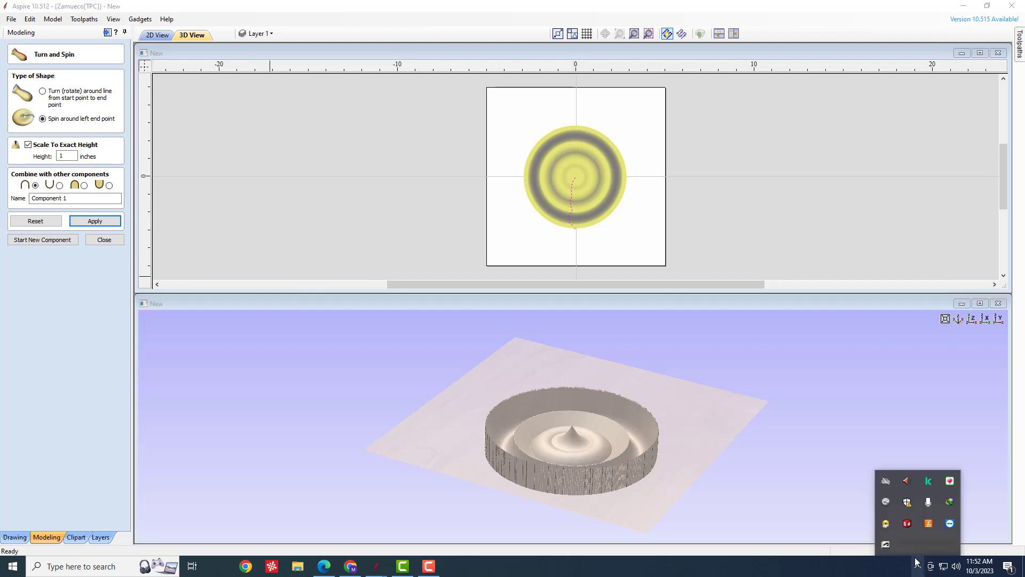
right_click(950, 481)
left_click(949, 476)
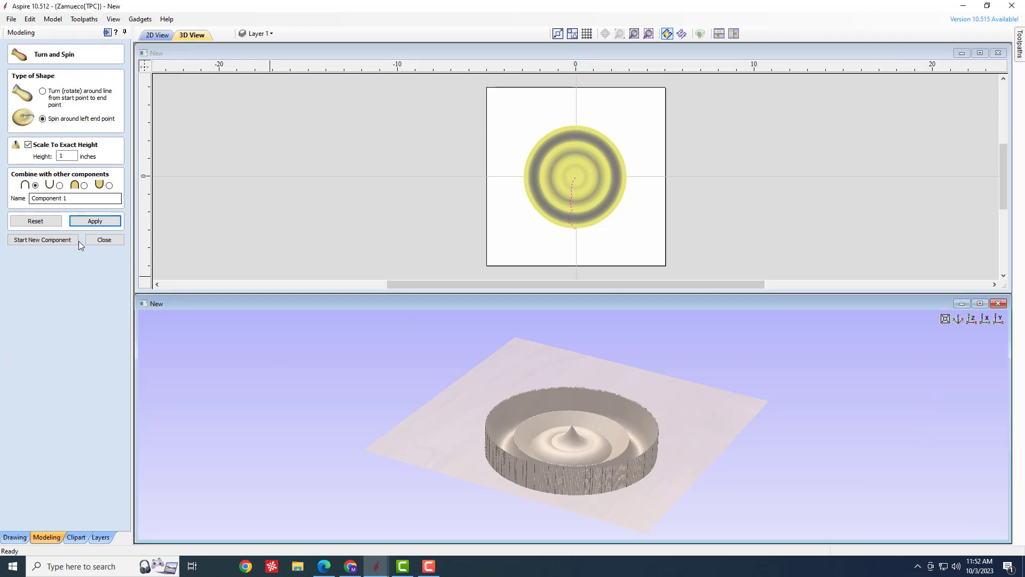
Close Turn and Spin, and delete the spun component together with its profile vector.
left_click(100, 240)
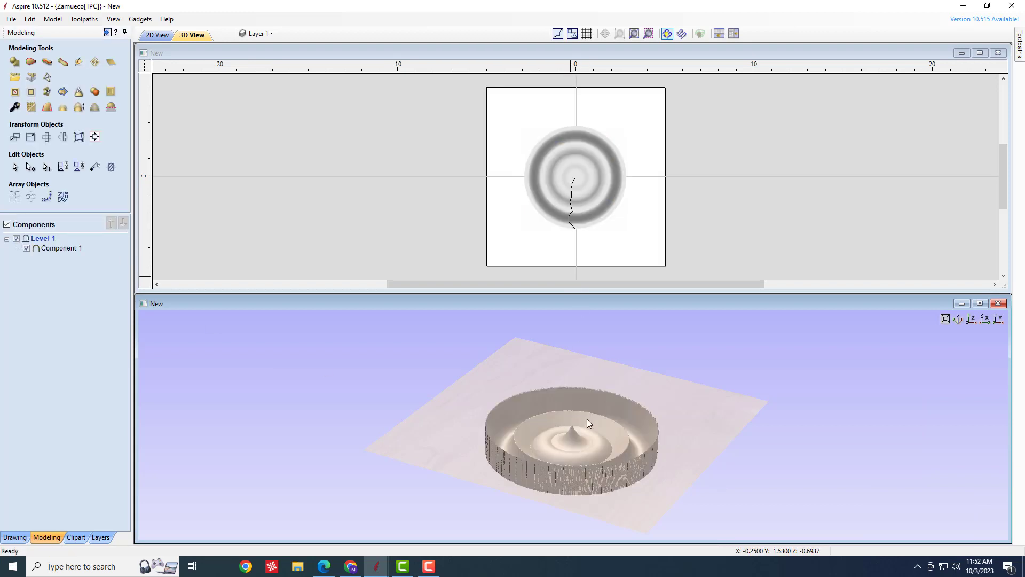
left_click(568, 172)
key("Delete")
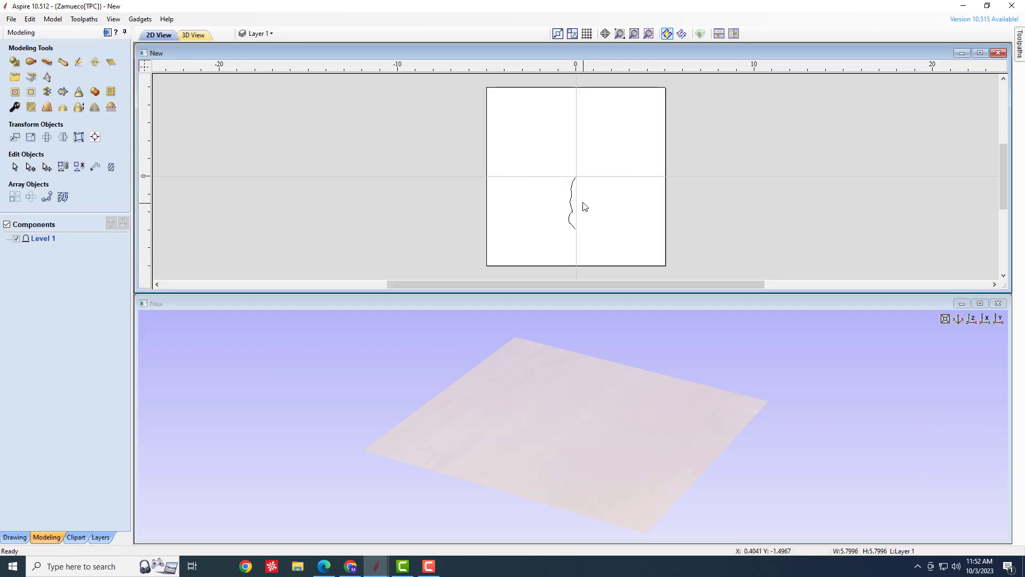
left_click(571, 196)
key("Delete")
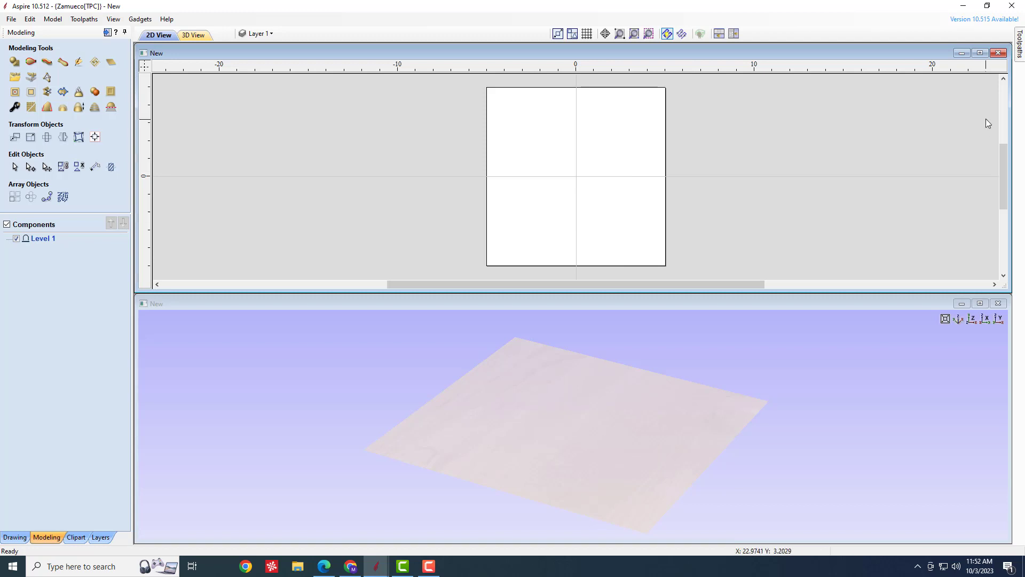
Switch to the New5 job with the finished spindle rosette and copy its open spindle profile vector from the 2D view.
left_click(980, 53)
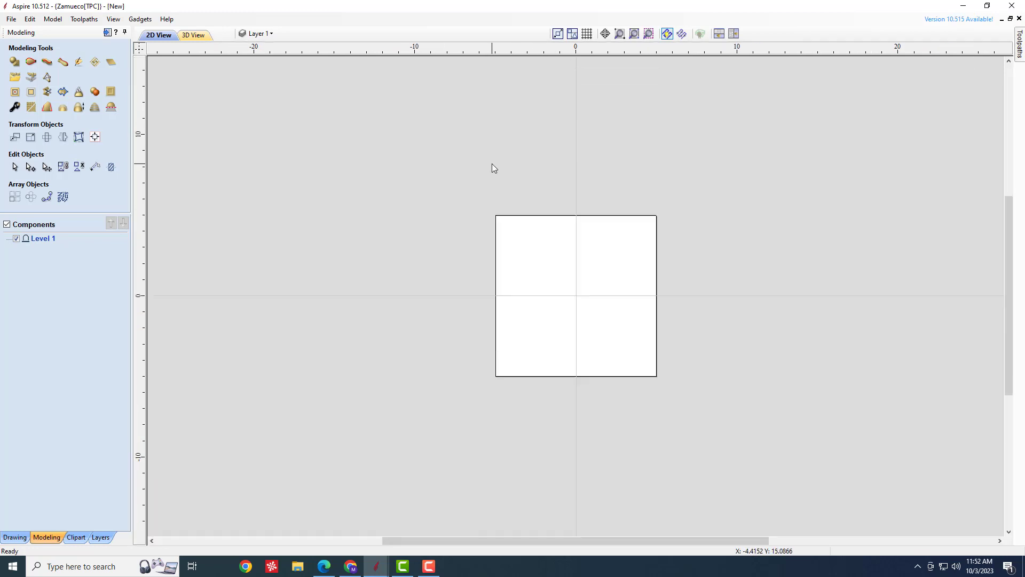
scroll(569, 307, "up", 2)
scroll(563, 337, "up", 1)
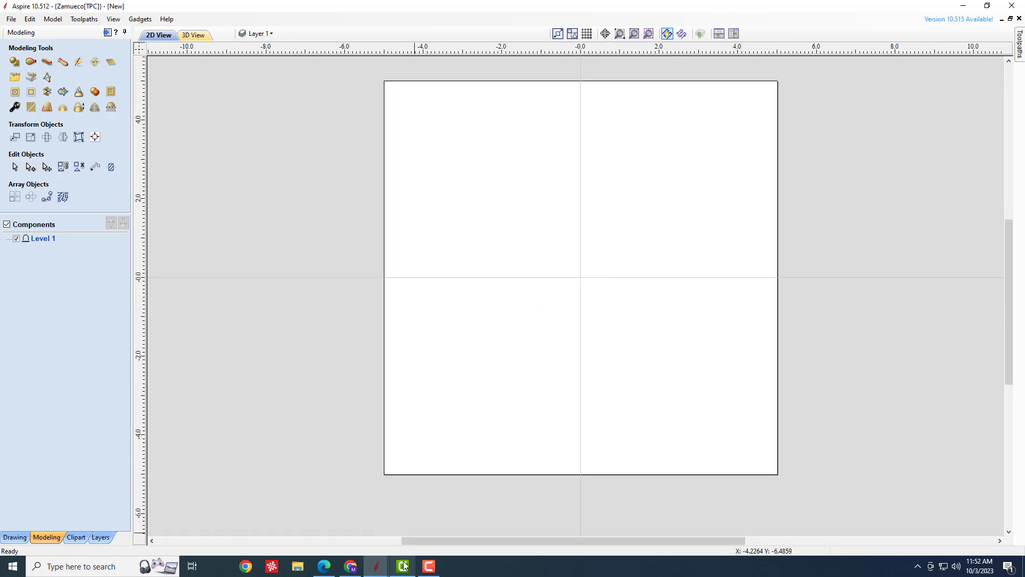
mouse_move(377, 566)
left_click(328, 533)
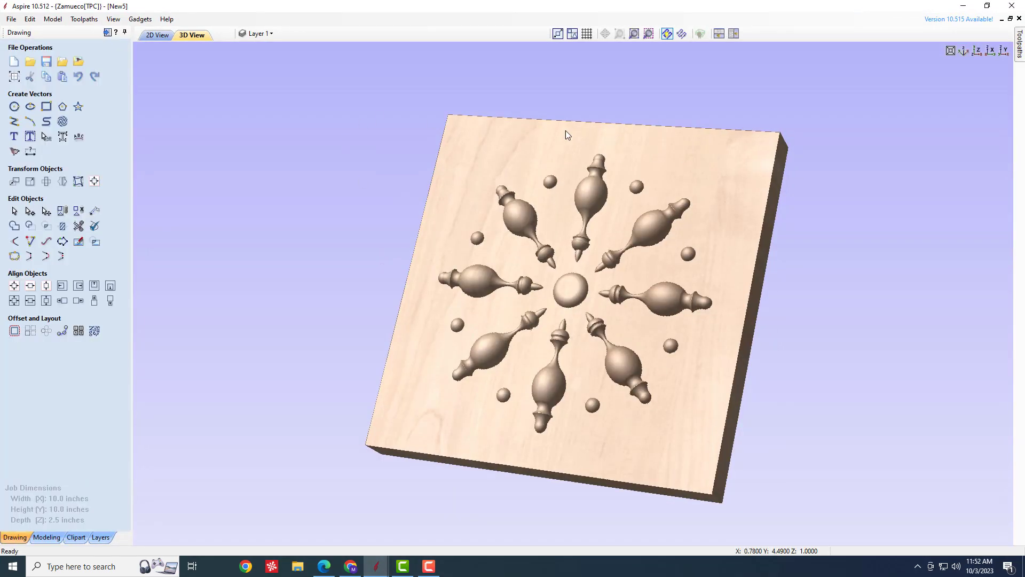
left_click(158, 35)
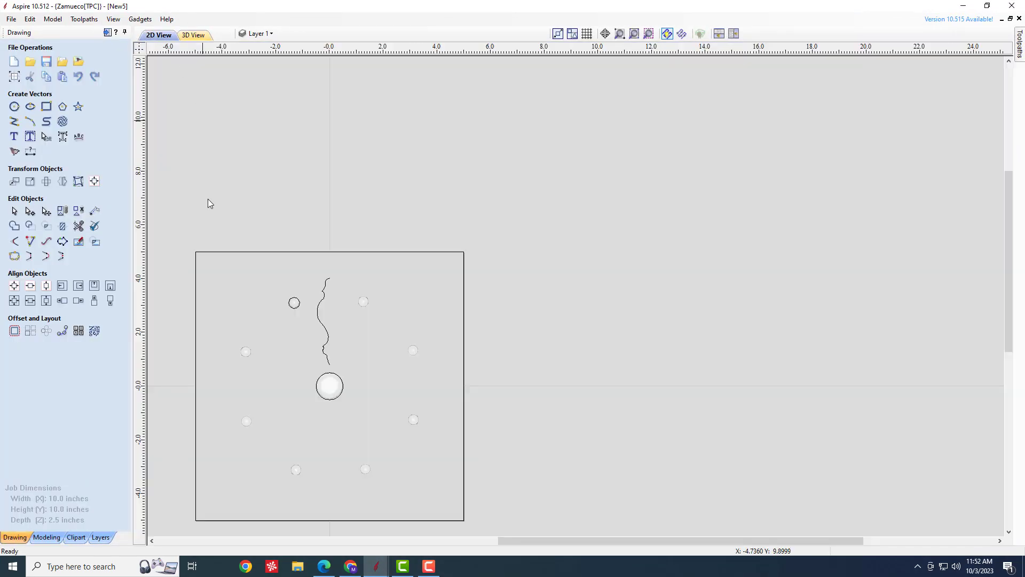
left_click(322, 303)
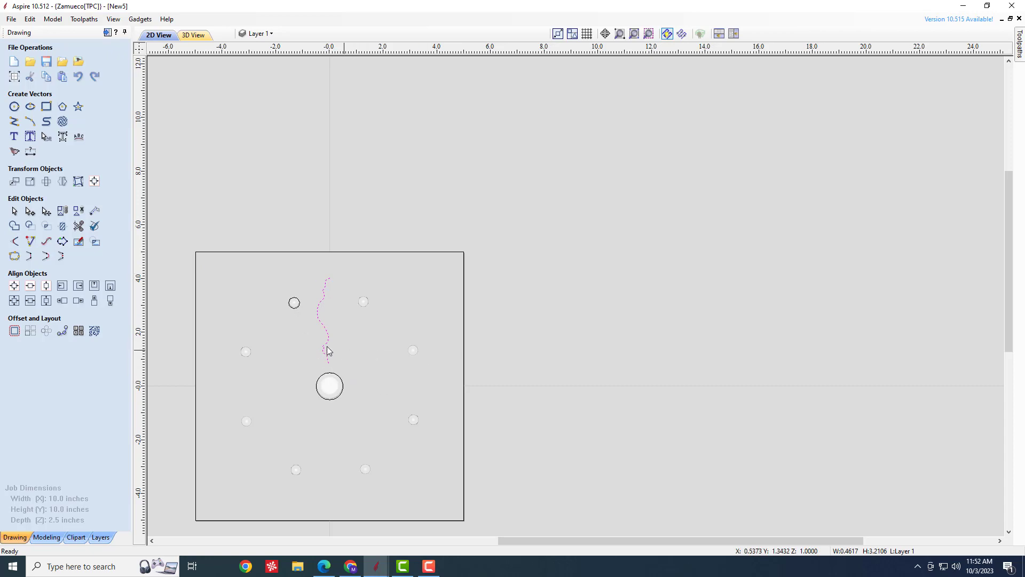
scroll(329, 348, "up", 3)
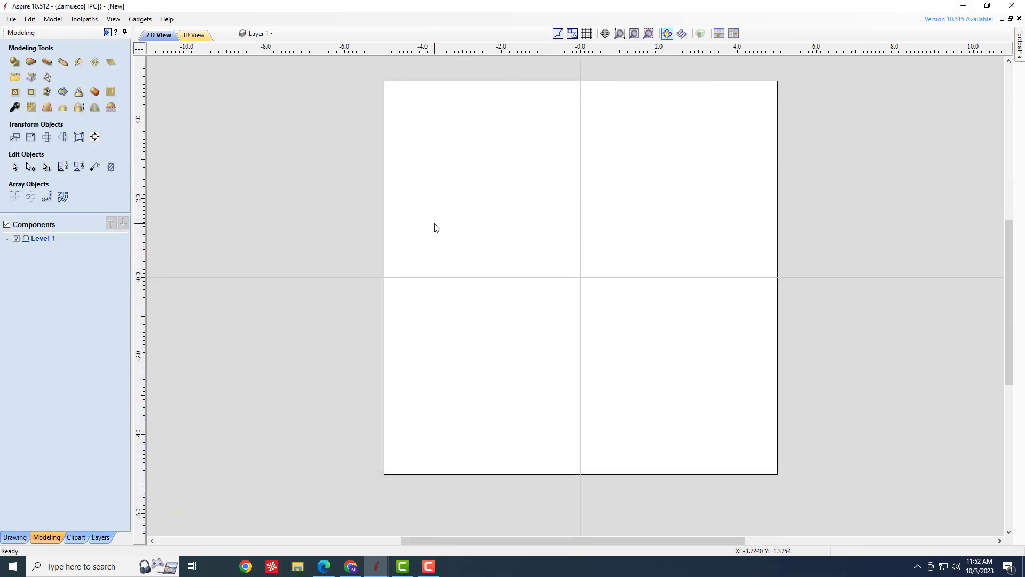
Paste the spindle profile into the empty New job and move it slightly down along the vertical centre line.
scroll(560, 227, "down", 2)
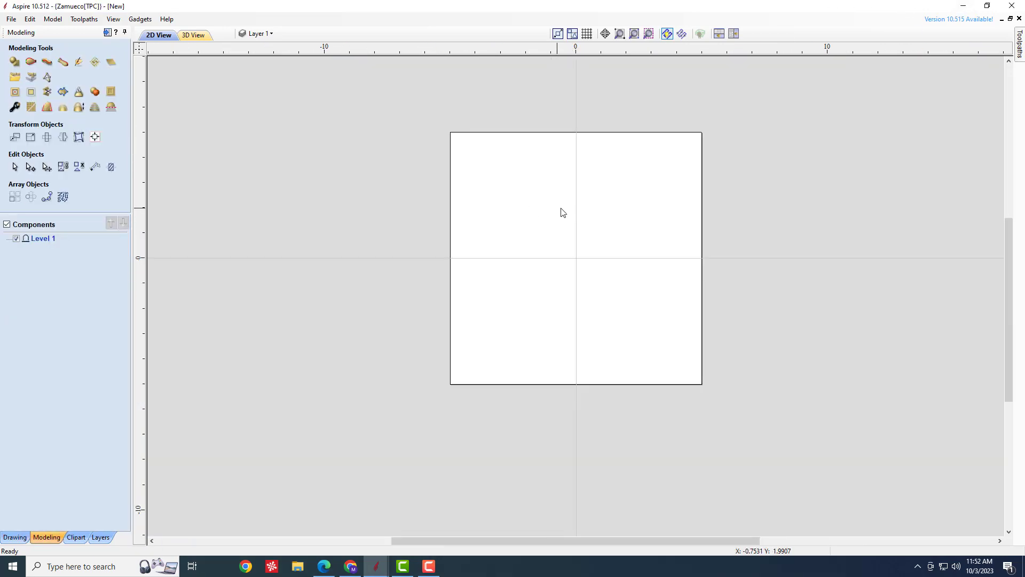
scroll(572, 215, "up", 2)
key("ctrl+v")
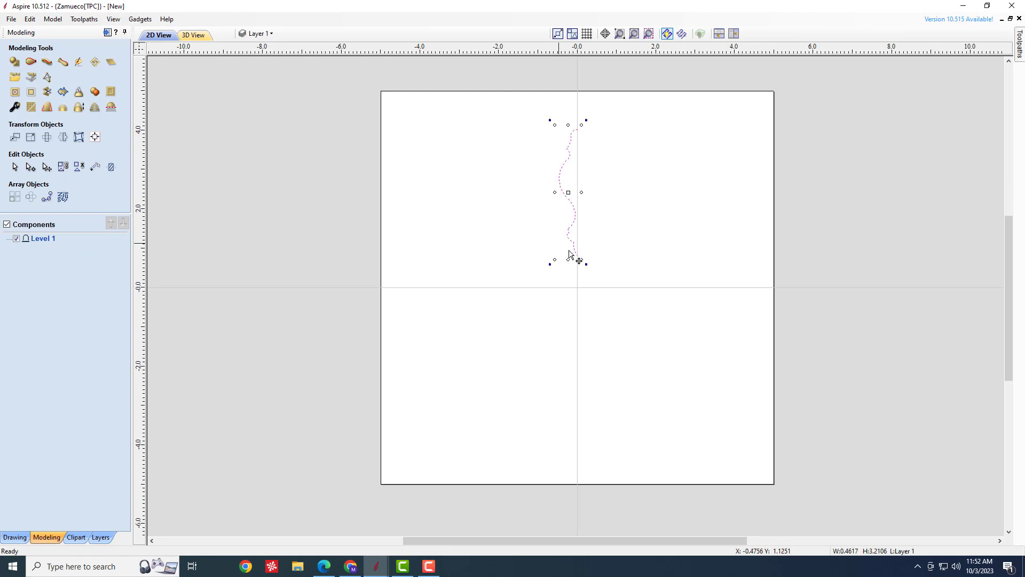
left_click_drag(565, 192, 564, 211)
left_click(651, 213)
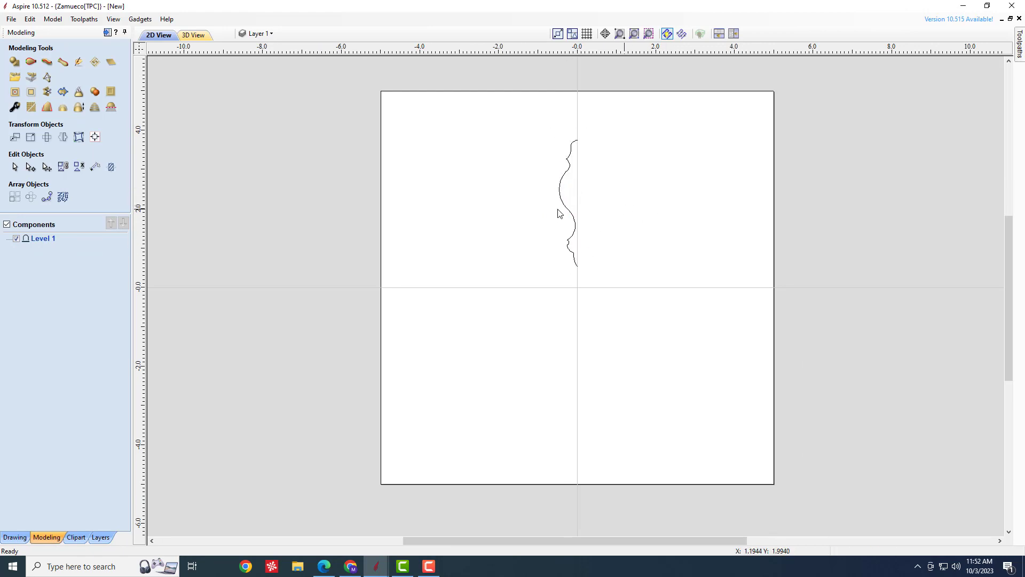
Create a Turn and Spin component by turning the spindle profile from start to end point without exact height scaling, with the 2D and 3D views tiled.
left_click(194, 36)
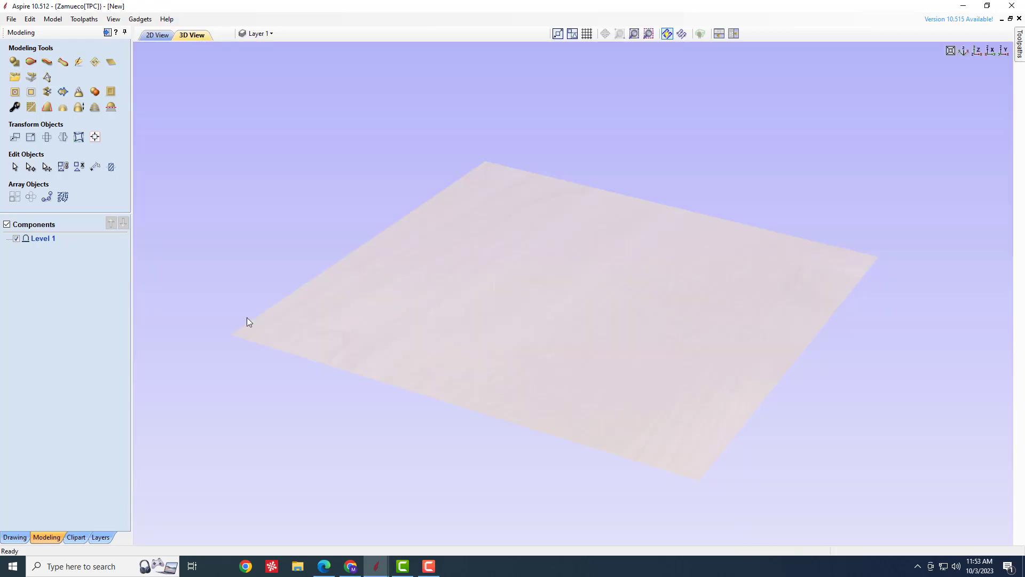
left_click(718, 34)
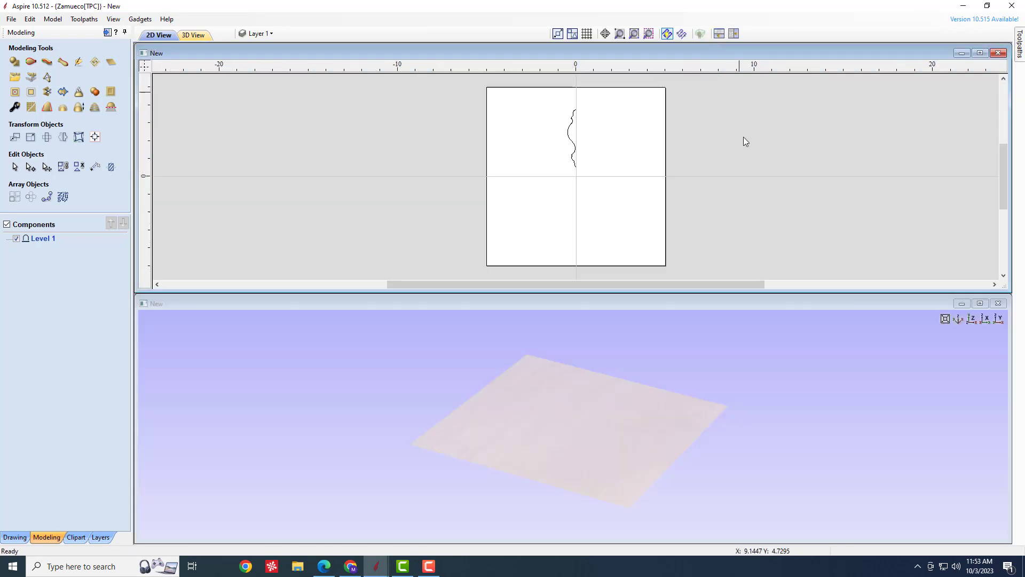
left_click(62, 63)
left_click(63, 63)
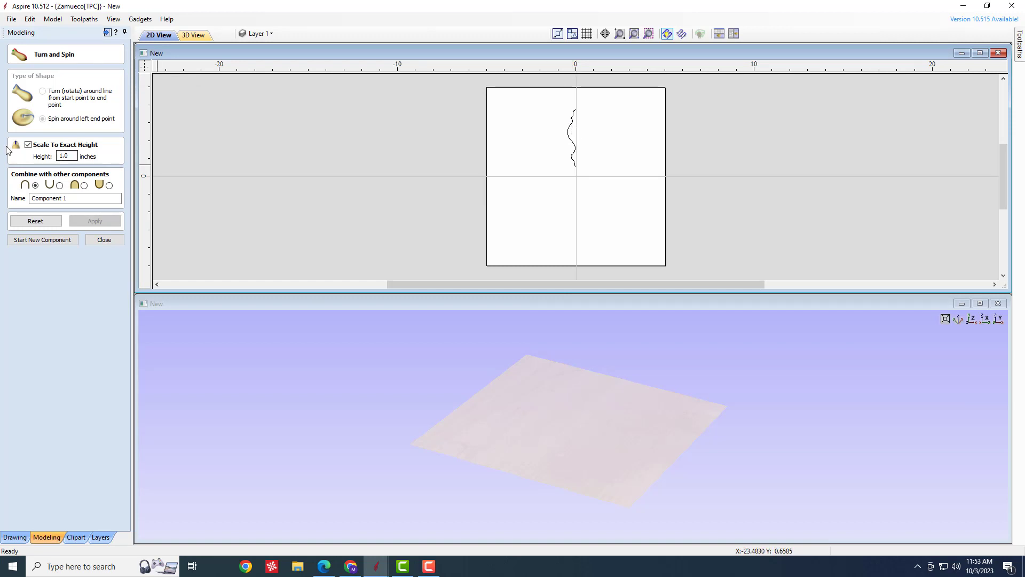
left_click(28, 144)
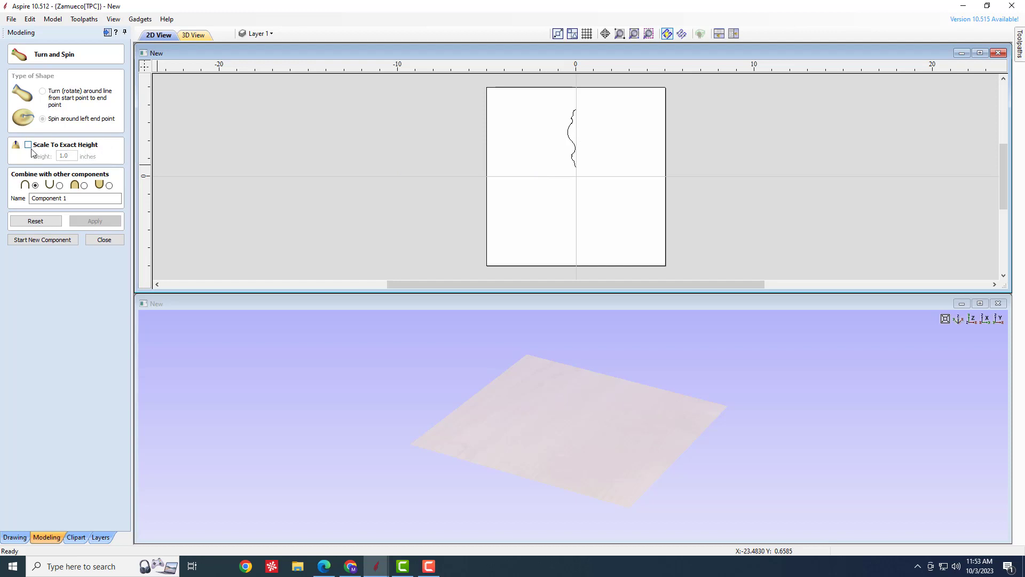
left_click(570, 127)
left_click(43, 91)
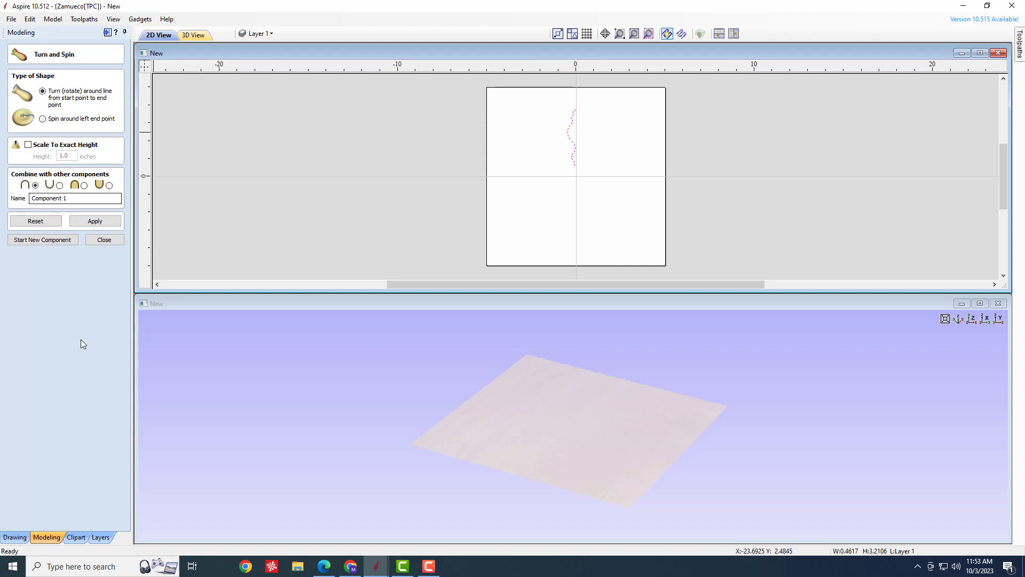
left_click(102, 223)
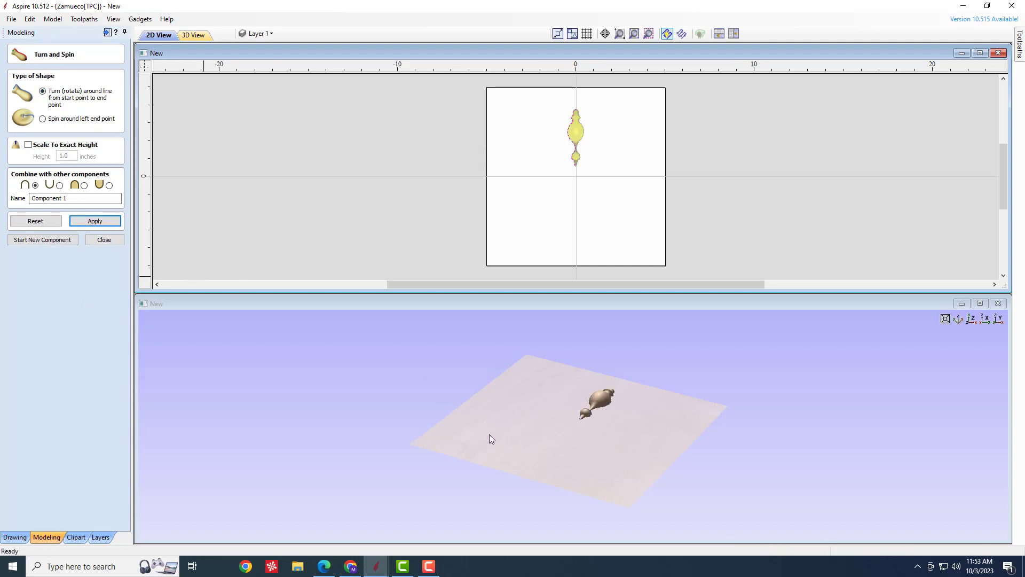
left_click_drag(550, 423, 614, 402)
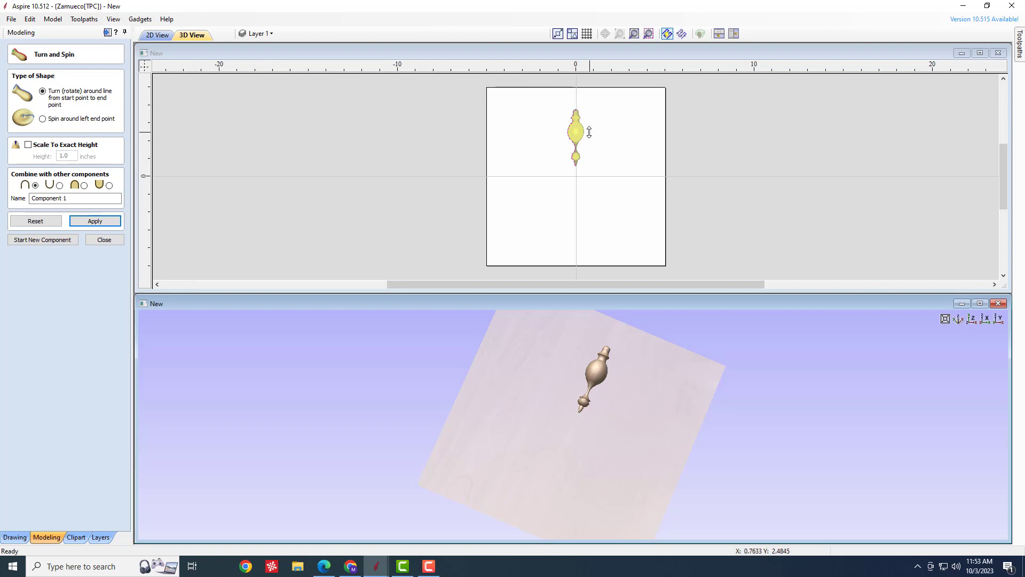
left_click(116, 240)
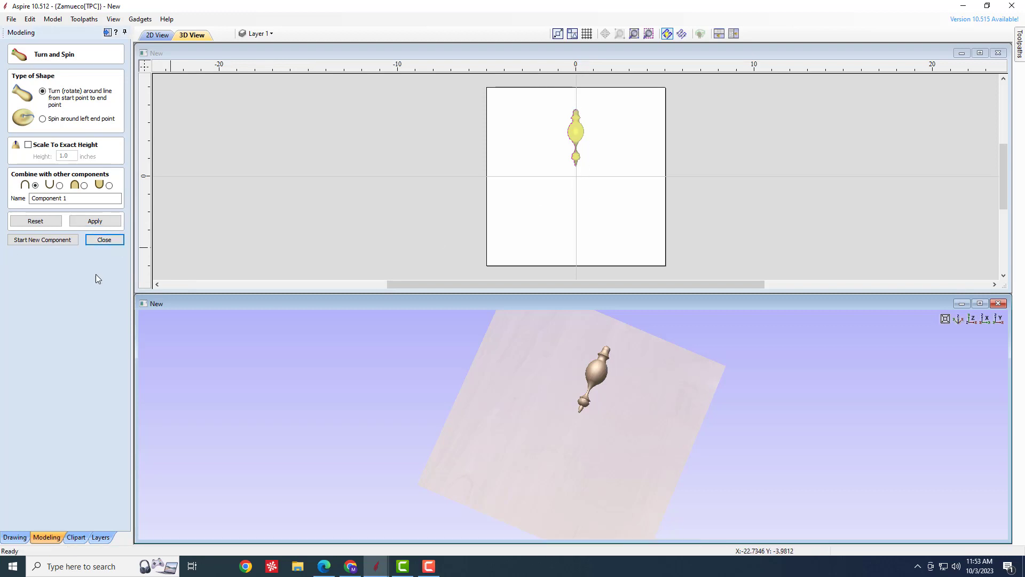
Circular-copy the turned spindle component around rotation centre X 0, Y 0 with 8 items over a total angle of 360.
left_click(63, 248)
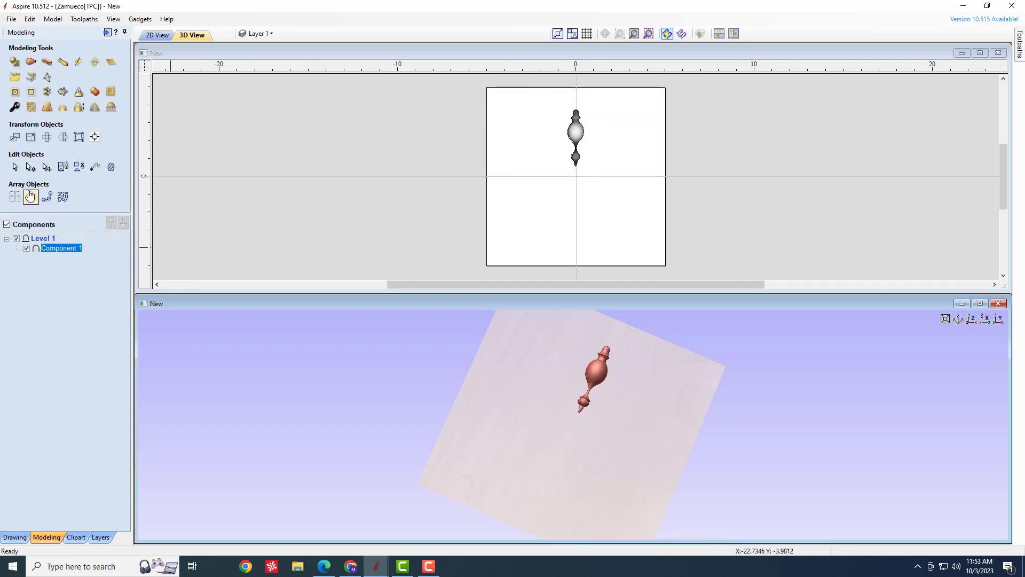
left_click(31, 197)
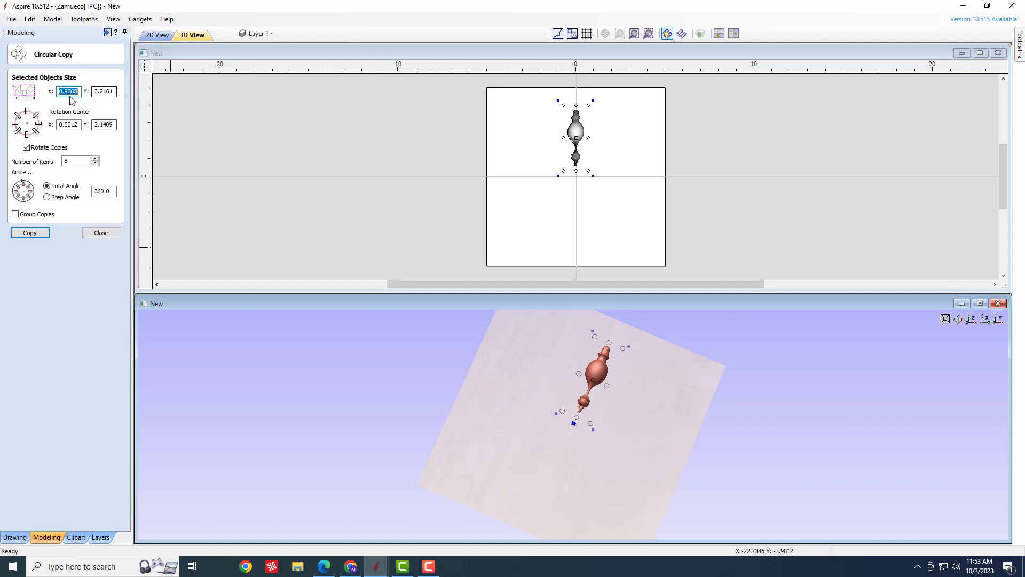
double_click(77, 123)
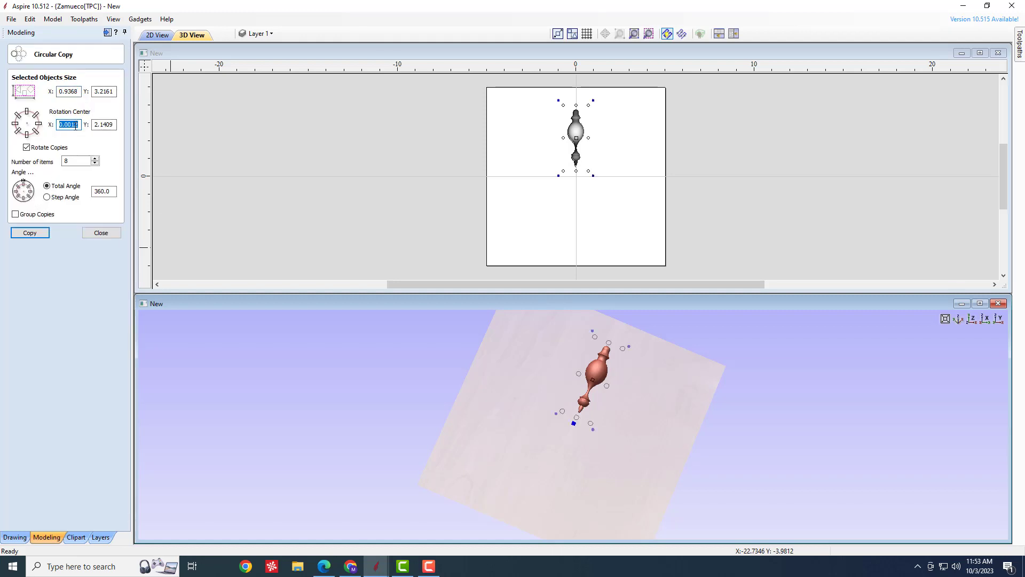
type("0")
double_click(107, 124)
type("0")
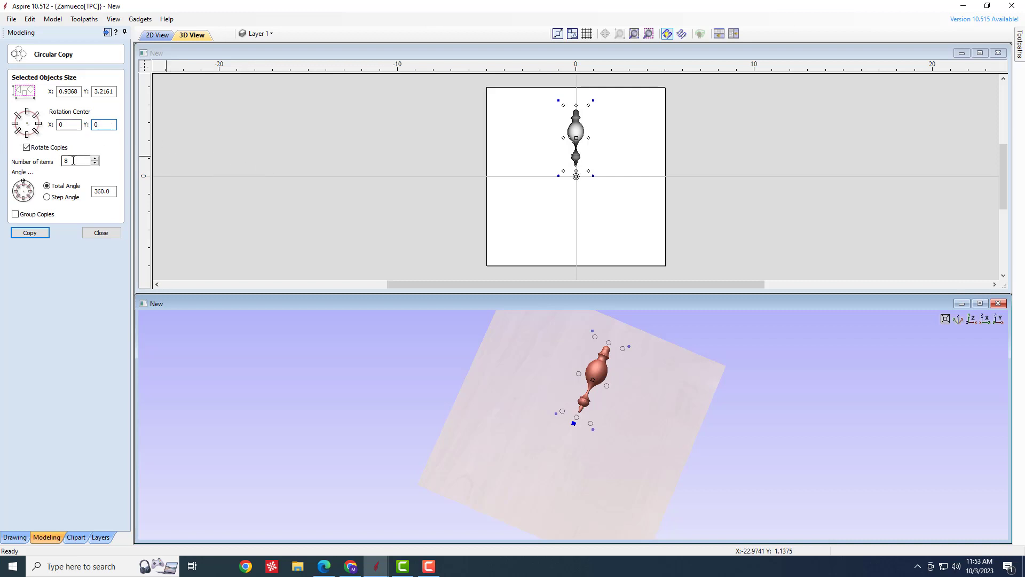
double_click(74, 160)
double_click(103, 191)
left_click(73, 162)
left_click(33, 234)
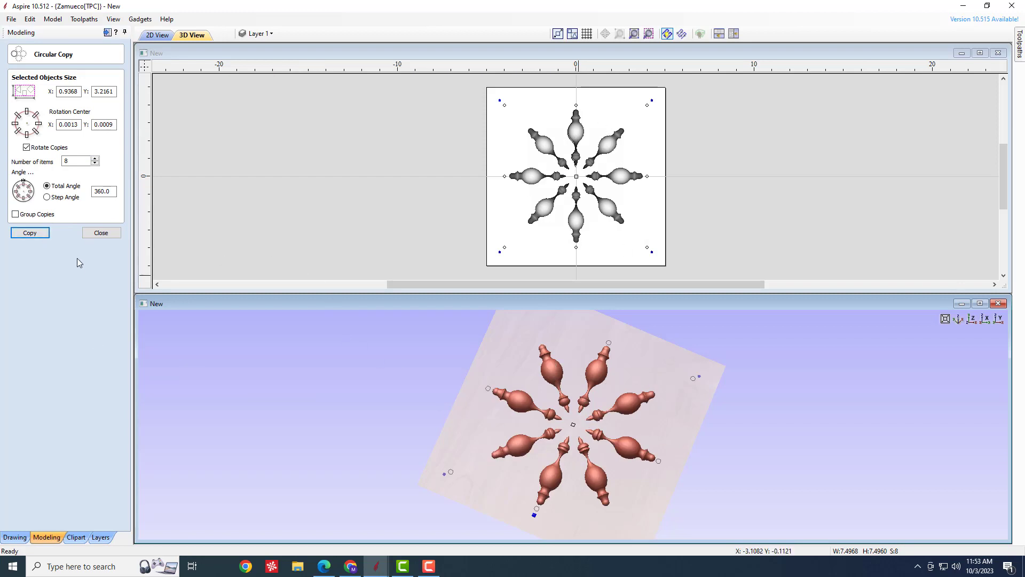
left_click(101, 232)
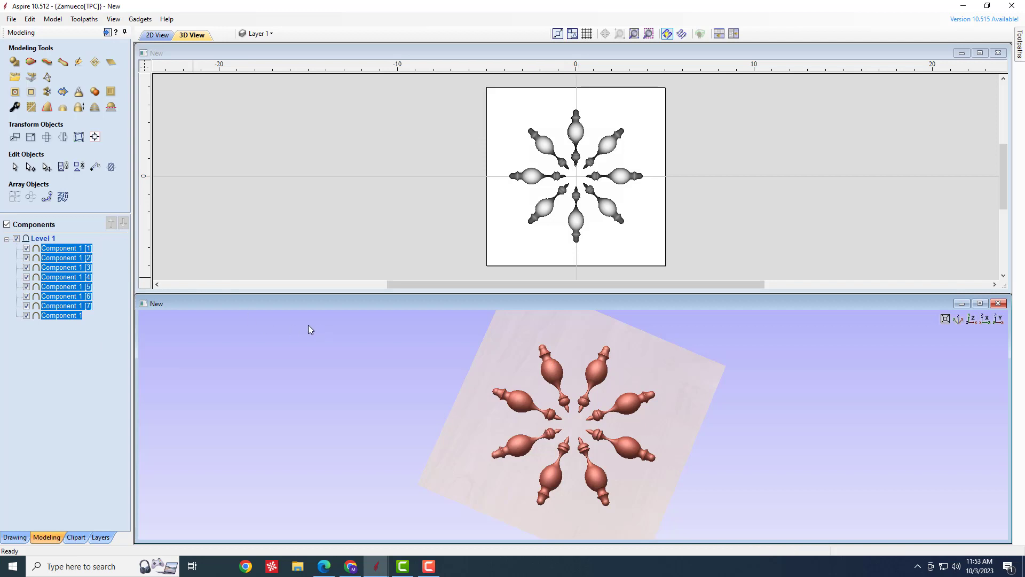
Draw a circle of 0.35 inch radius centred at X 0, Y 0 in the maximized 2D view.
left_click(164, 36)
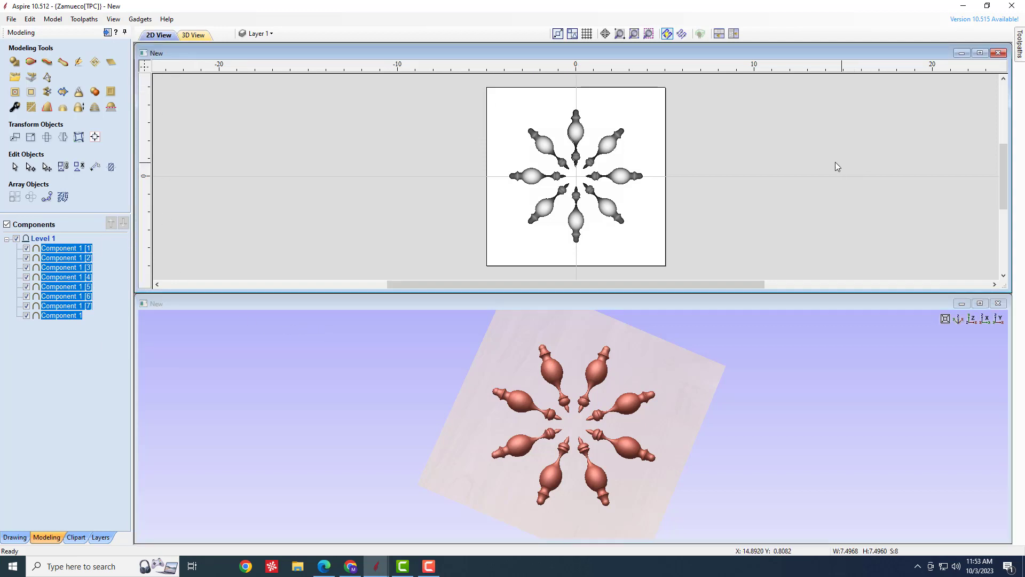
left_click(980, 52)
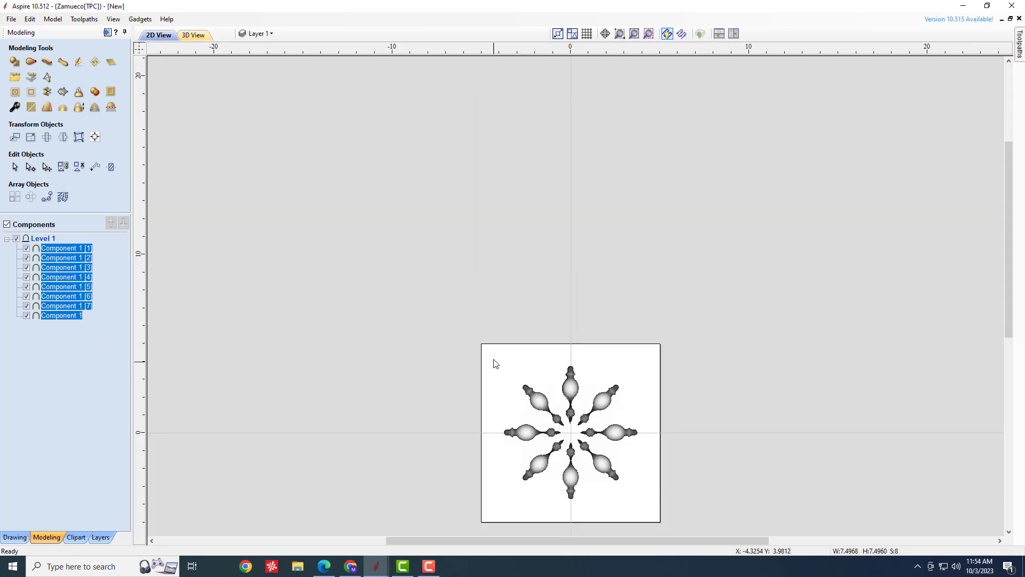
scroll(545, 286, "up", 5)
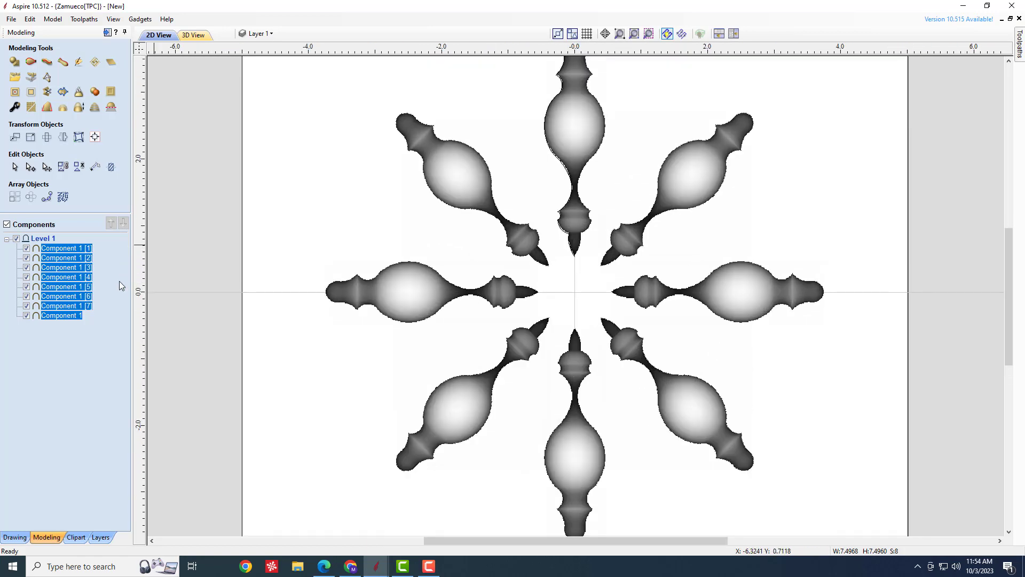
left_click(15, 537)
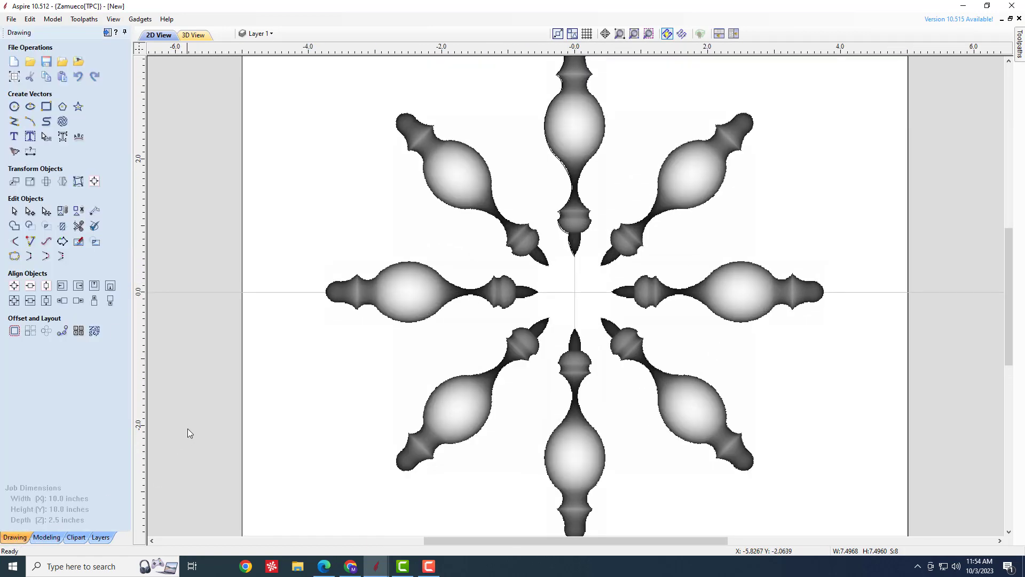
left_click(94, 76)
left_click(15, 107)
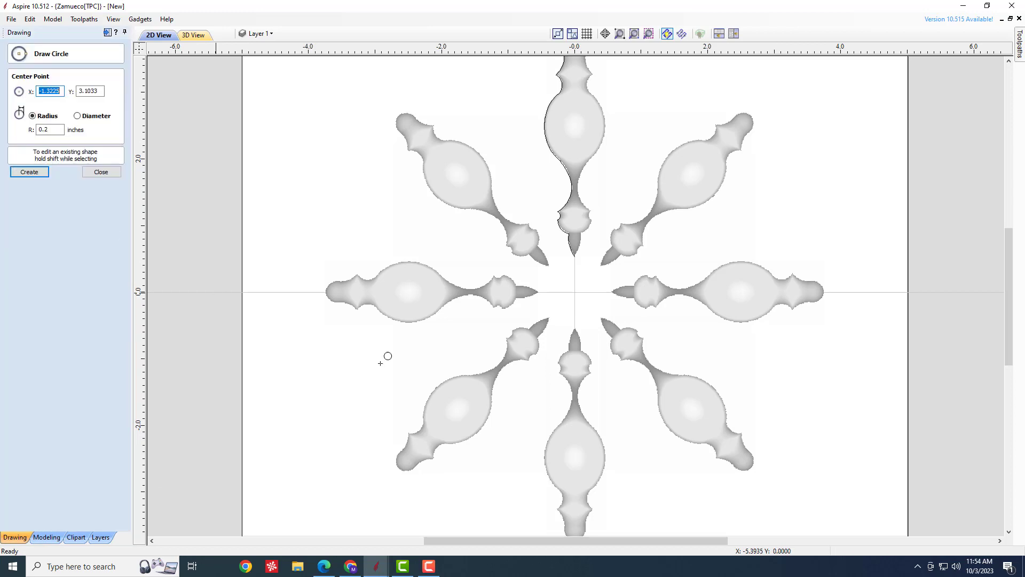
left_click(575, 292)
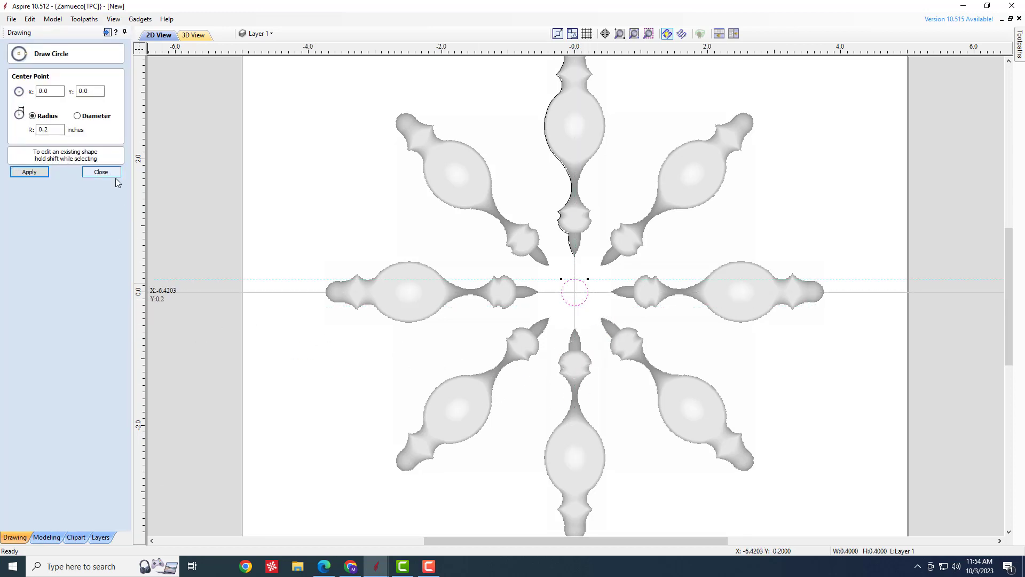
key("Escape")
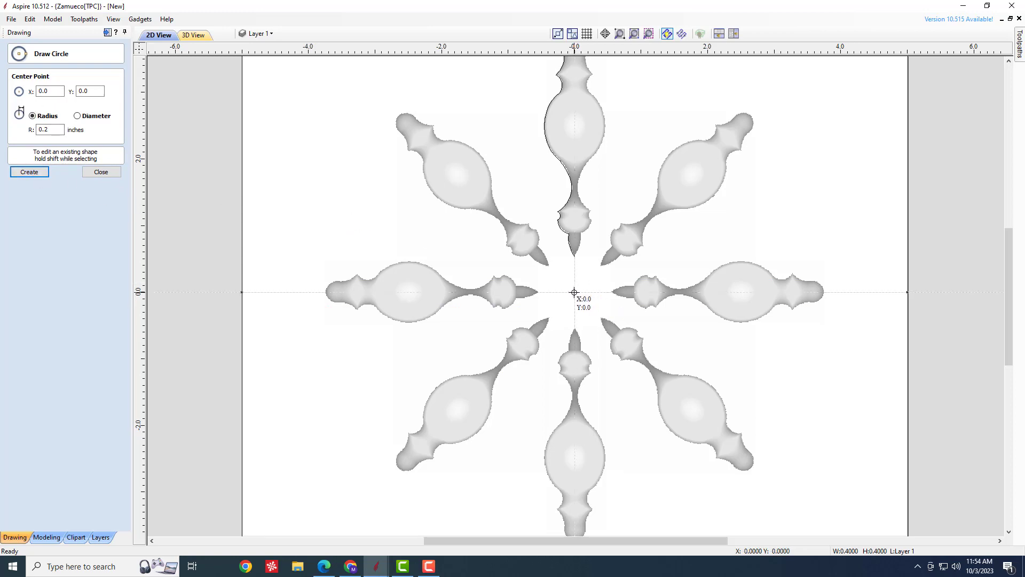
left_click_drag(574, 293, 571, 316)
Draw a circle of 0.2 inch radius at about X -1.27, Y 3.03, between the upper two spindles.
scroll(464, 367, "down", 2)
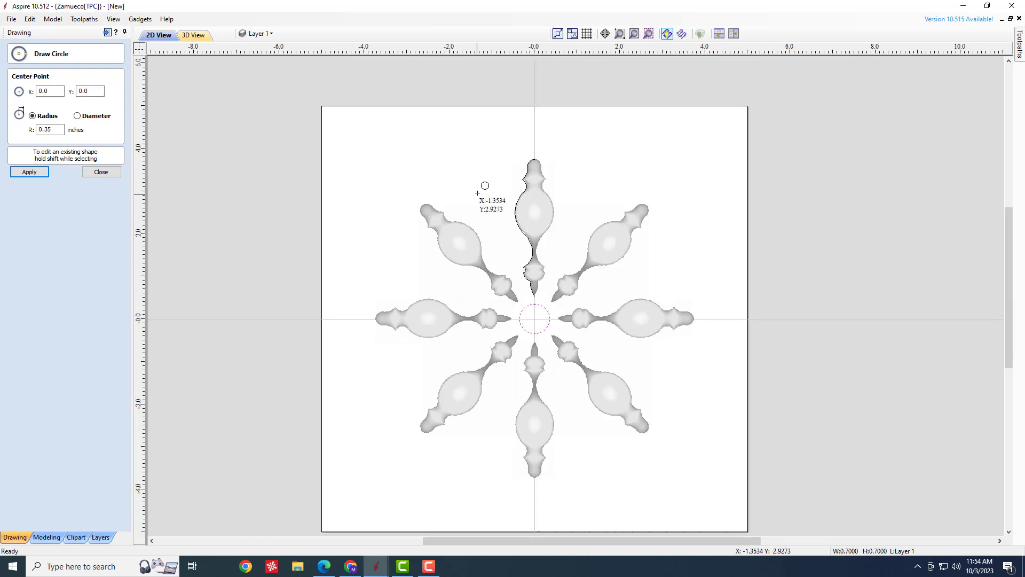
left_click_drag(480, 190, 485, 199)
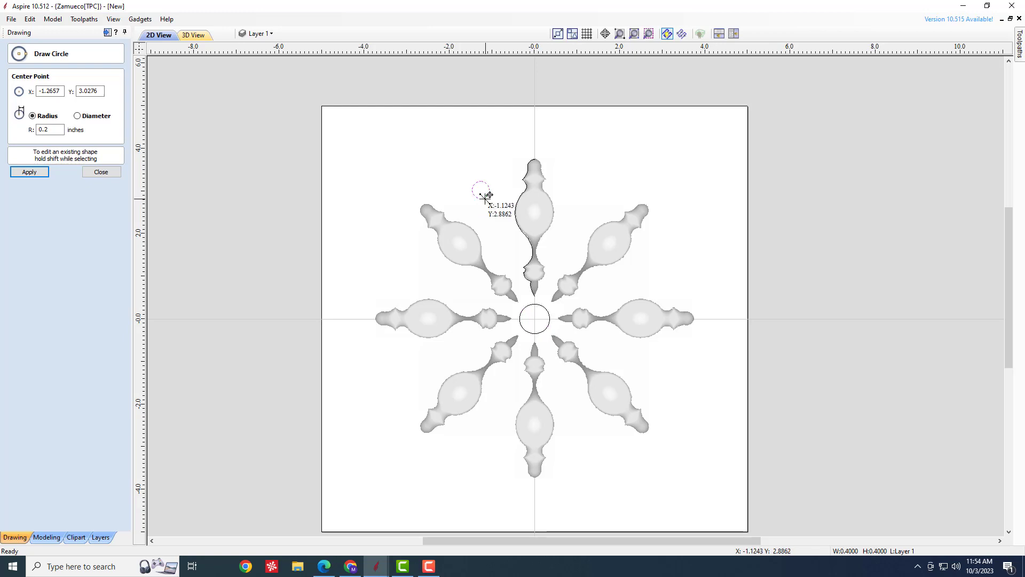
left_click(30, 171)
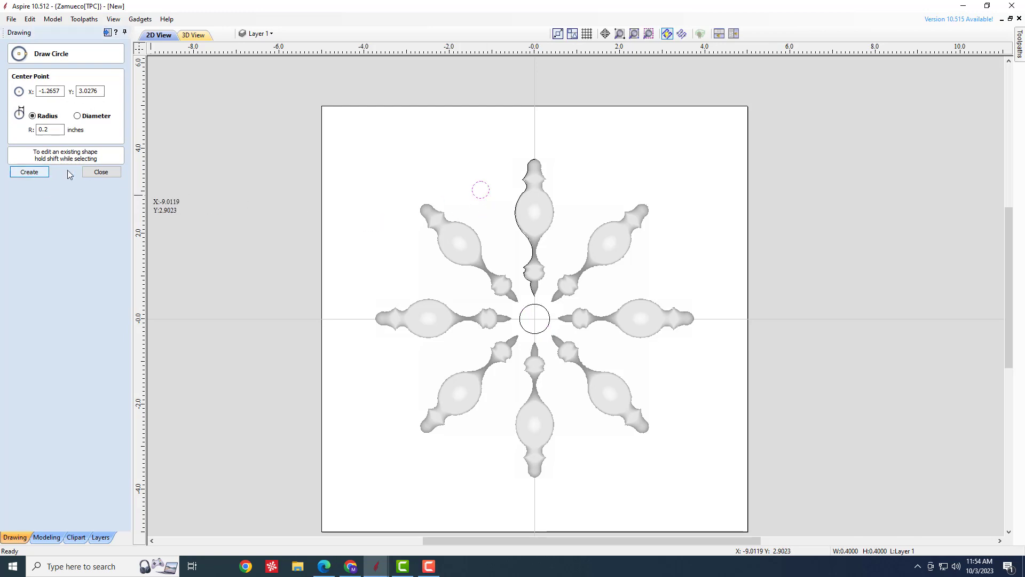
left_click(100, 171)
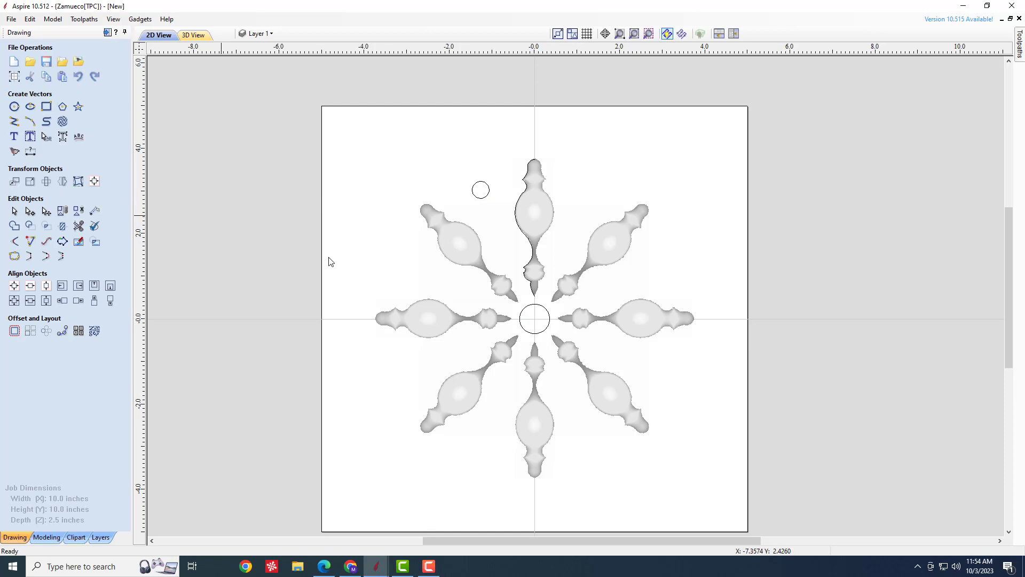
Tile the 2D and 3D views and create a flat-profile shape component from the centre circle.
left_click(193, 35)
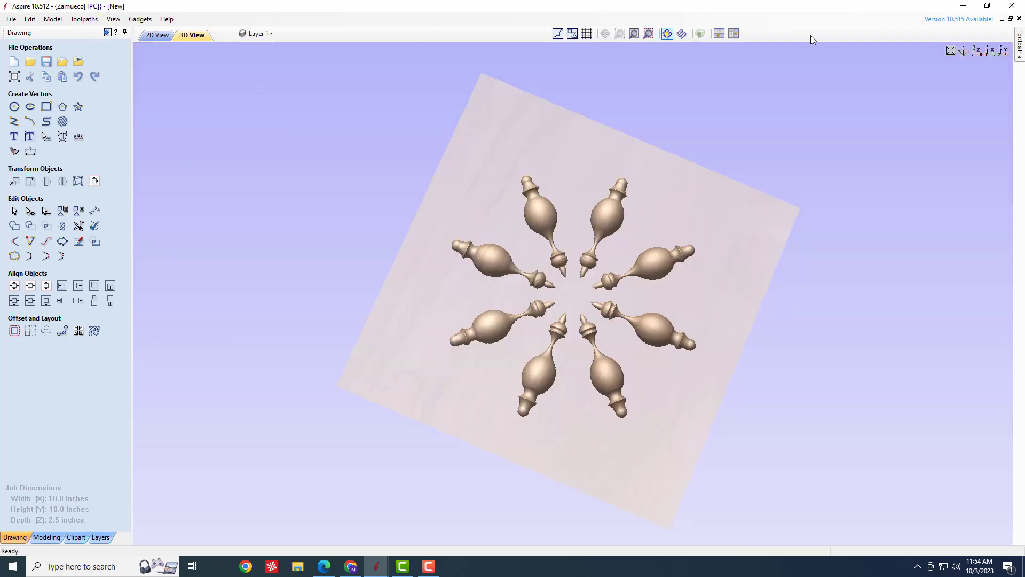
left_click(716, 34)
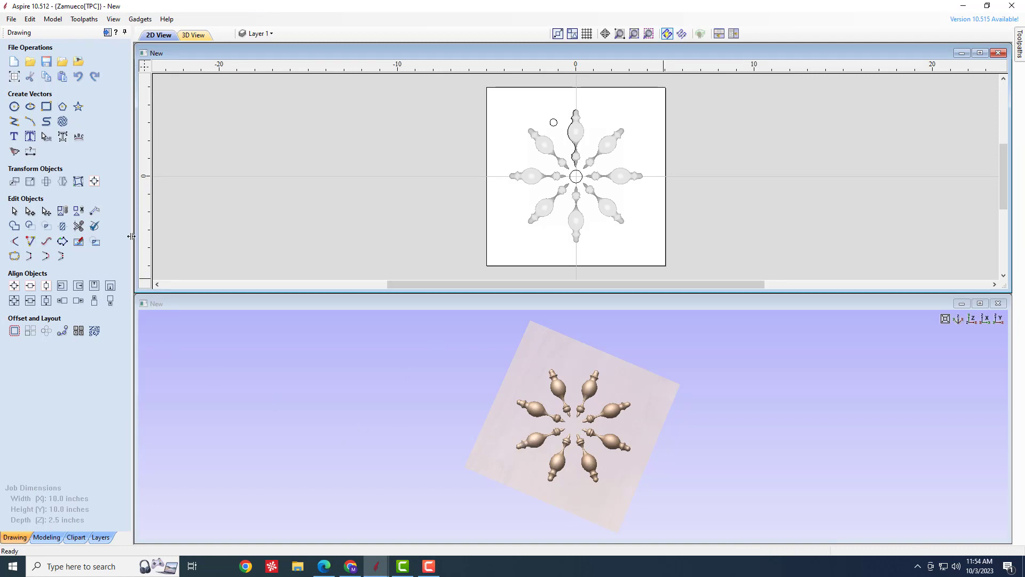
left_click(46, 537)
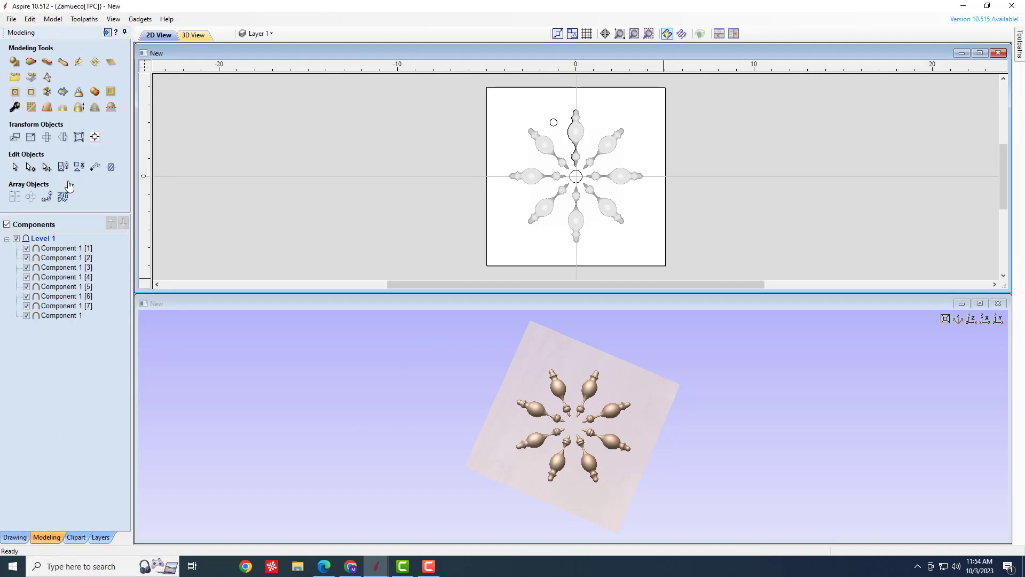
left_click(16, 63)
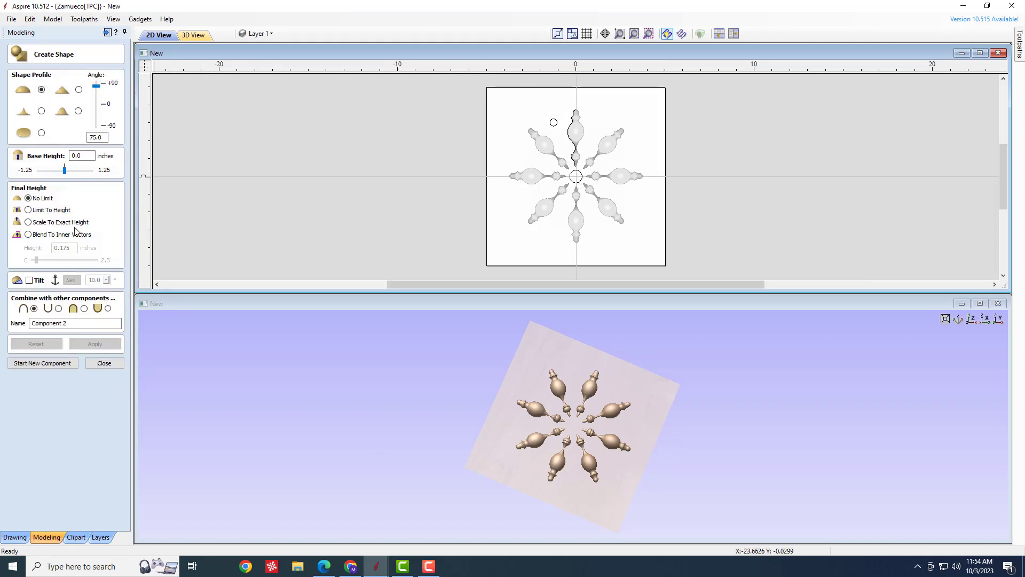
left_click(43, 133)
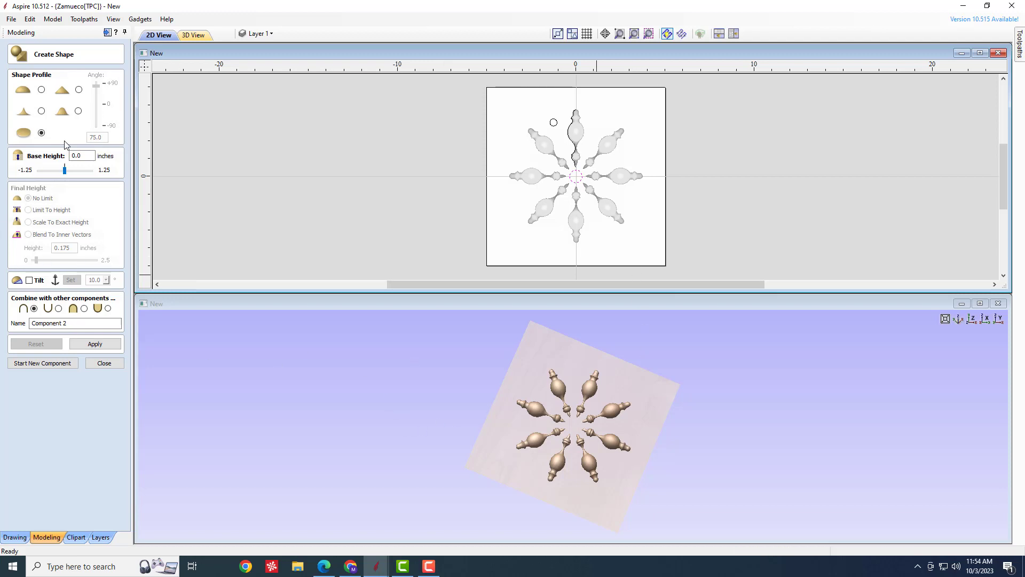
left_click(95, 343)
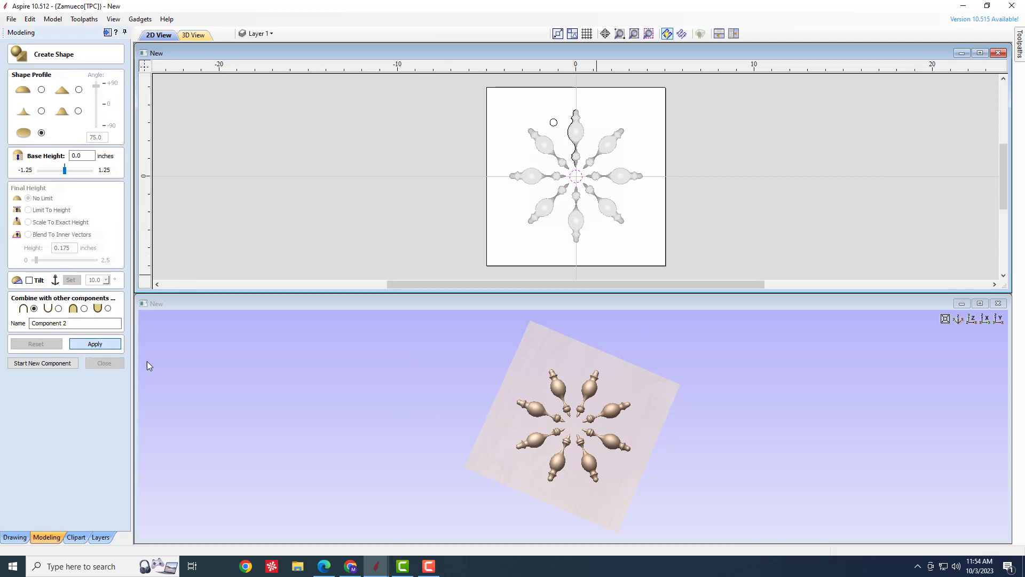
left_click_drag(603, 476, 571, 443)
scroll(574, 434, "up", 3)
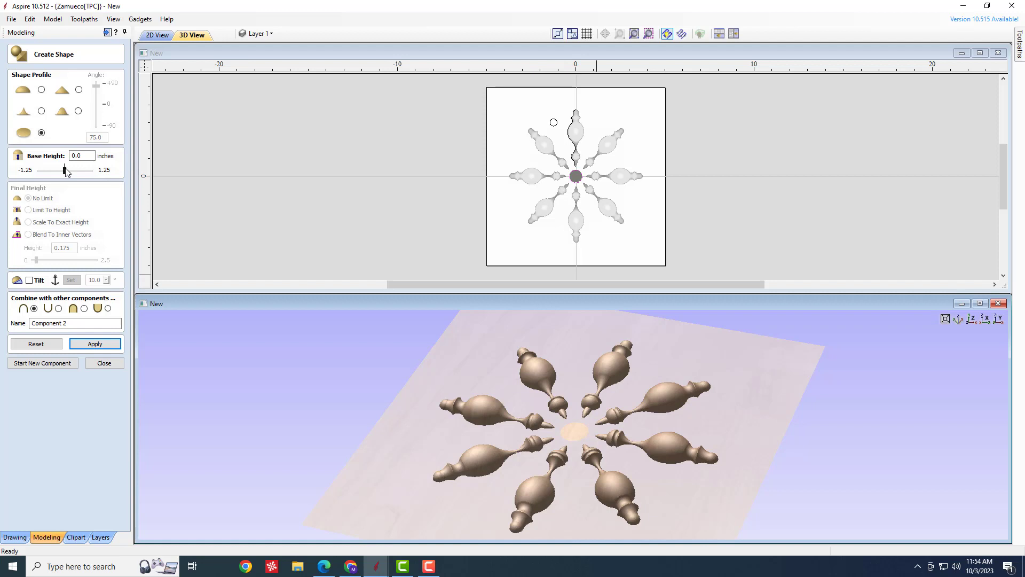
Try raising the flat centre shape to a base height of 0.05 inches with the merge combine mode.
left_click_drag(66, 168, 62, 170)
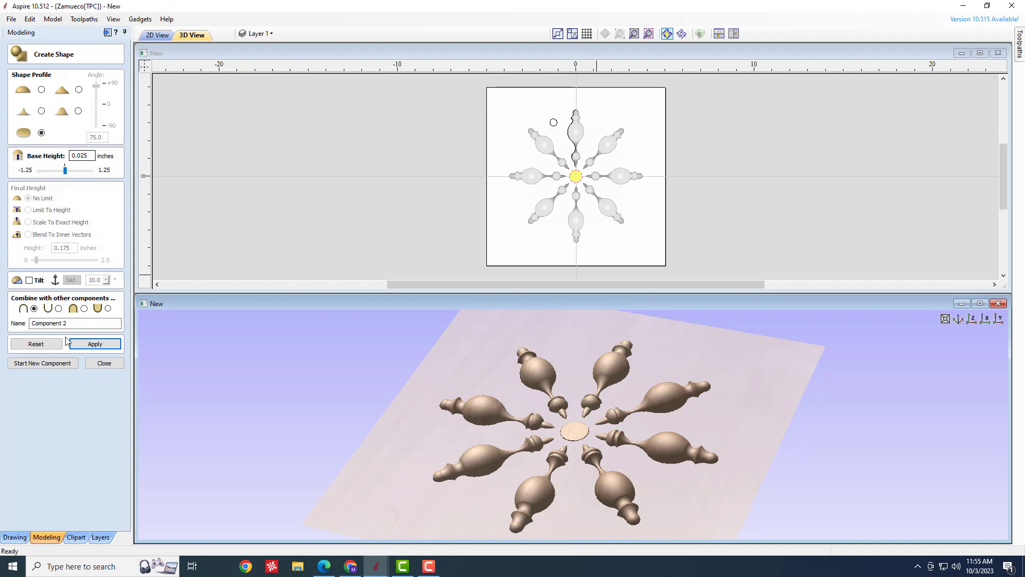
left_click(83, 308)
left_click_drag(68, 171, 70, 171)
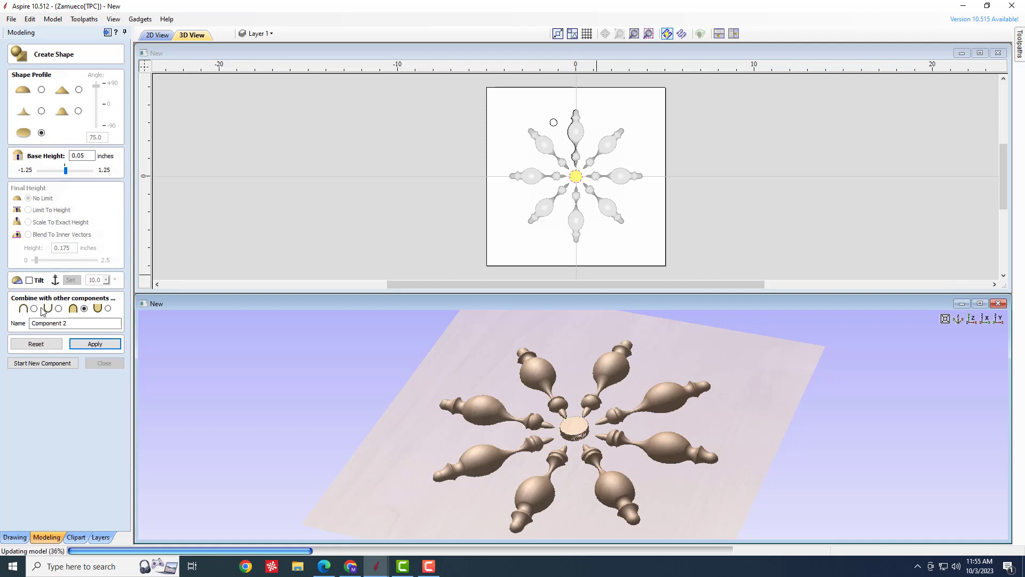
Give the centre shape a round dome profile with angle 78, base height 0 and the add combine mode.
left_click(41, 91)
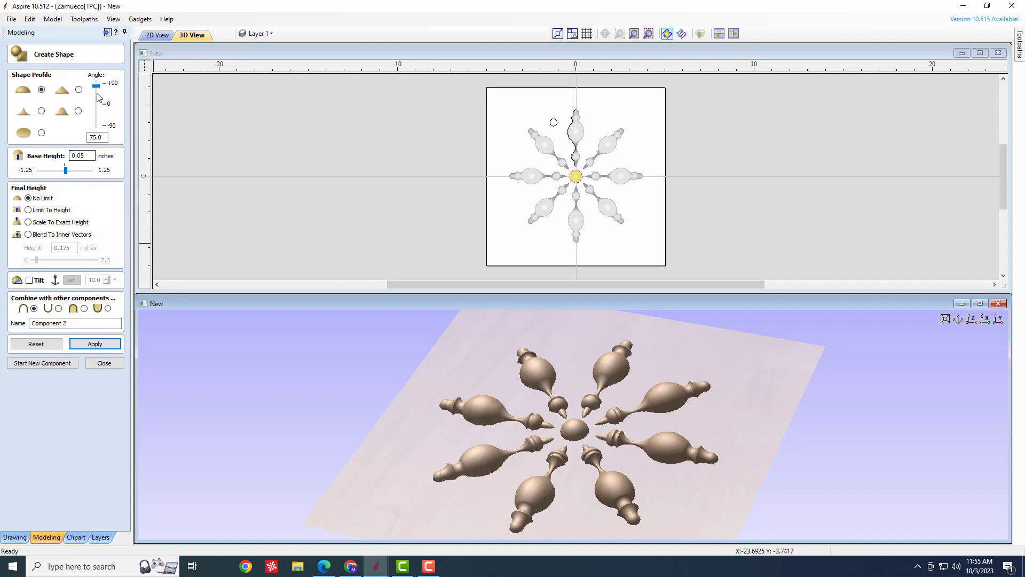
left_click_drag(98, 100, 100, 101)
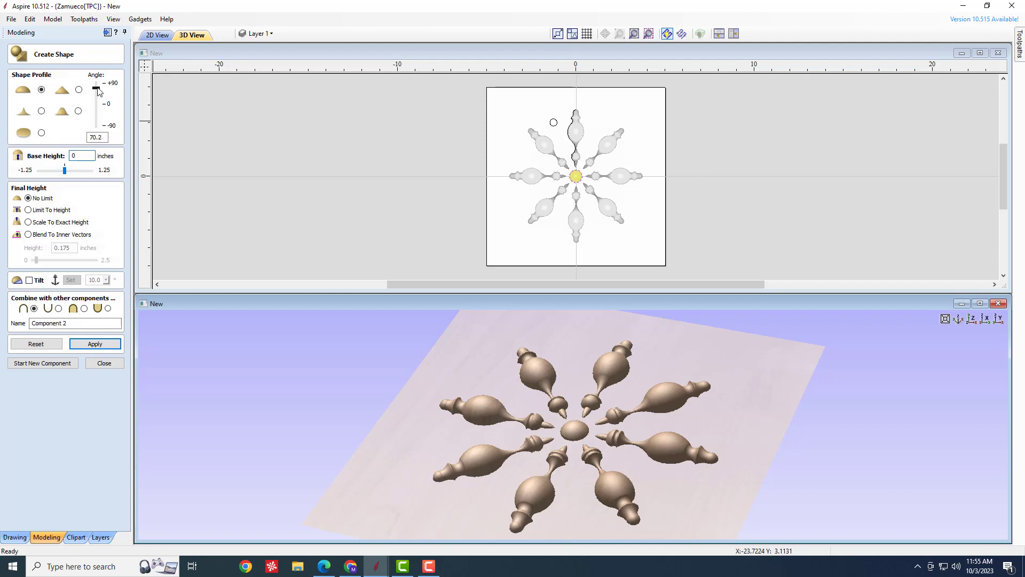
left_click_drag(98, 90, 98, 90)
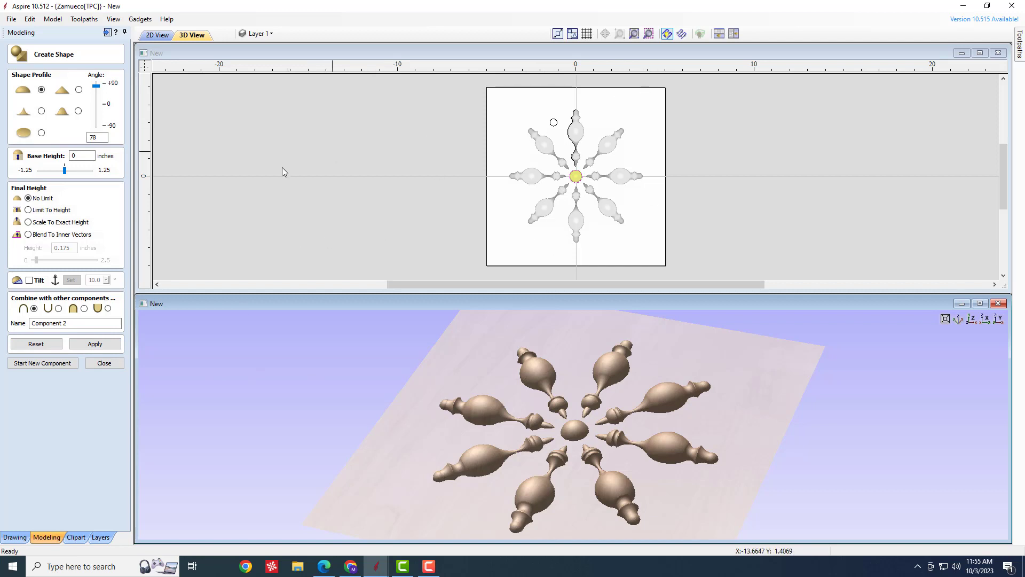
left_click(104, 363)
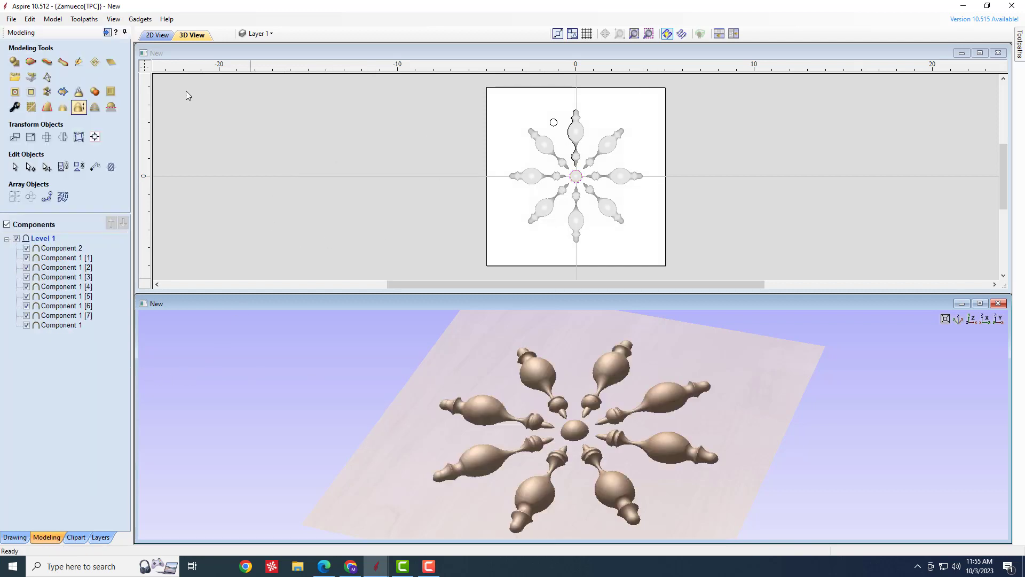
Create a round dome component from the small circle between the spindles, with angle 78, base height 0 and no height limit.
left_click(554, 127)
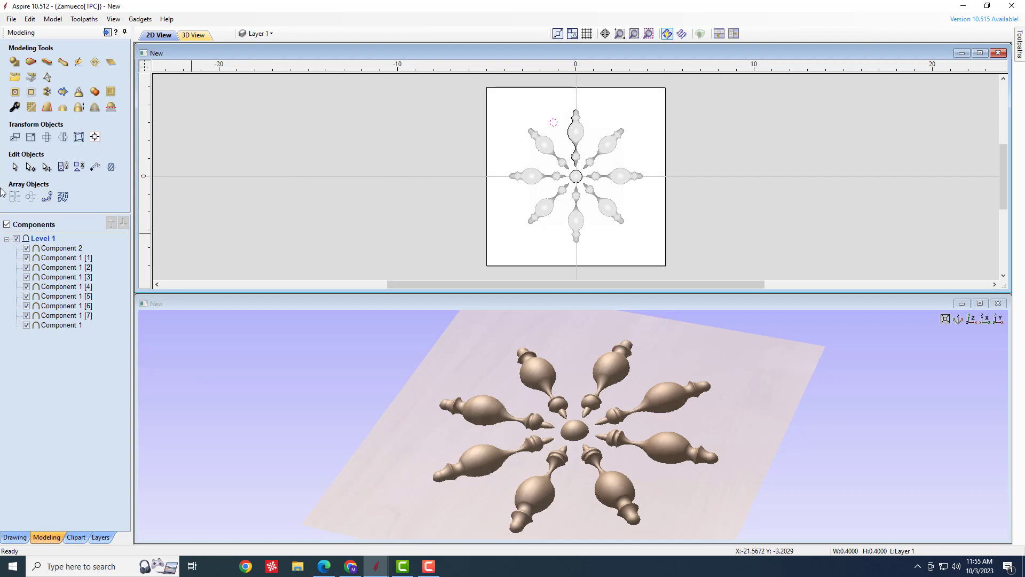
left_click(15, 63)
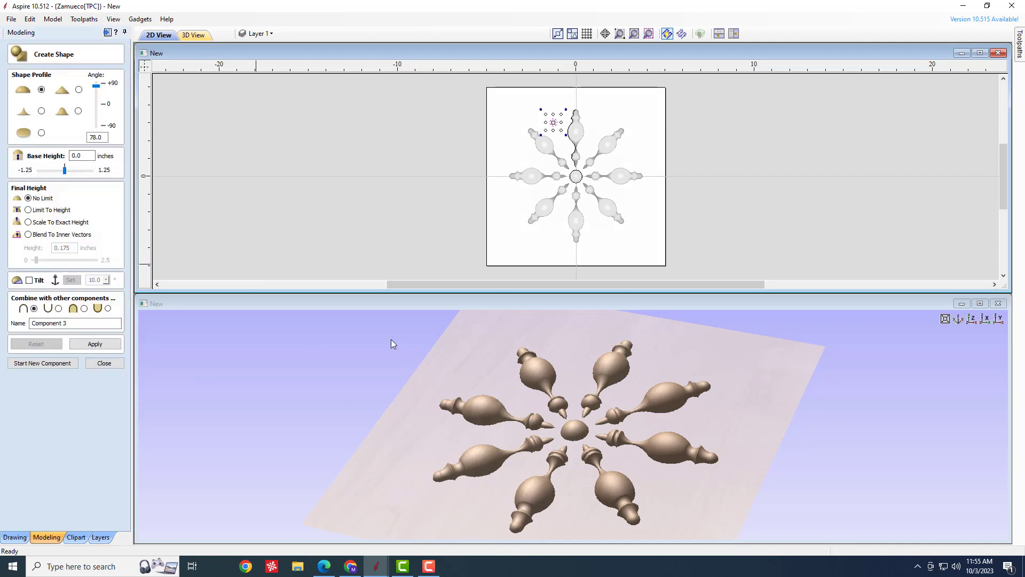
left_click(90, 344)
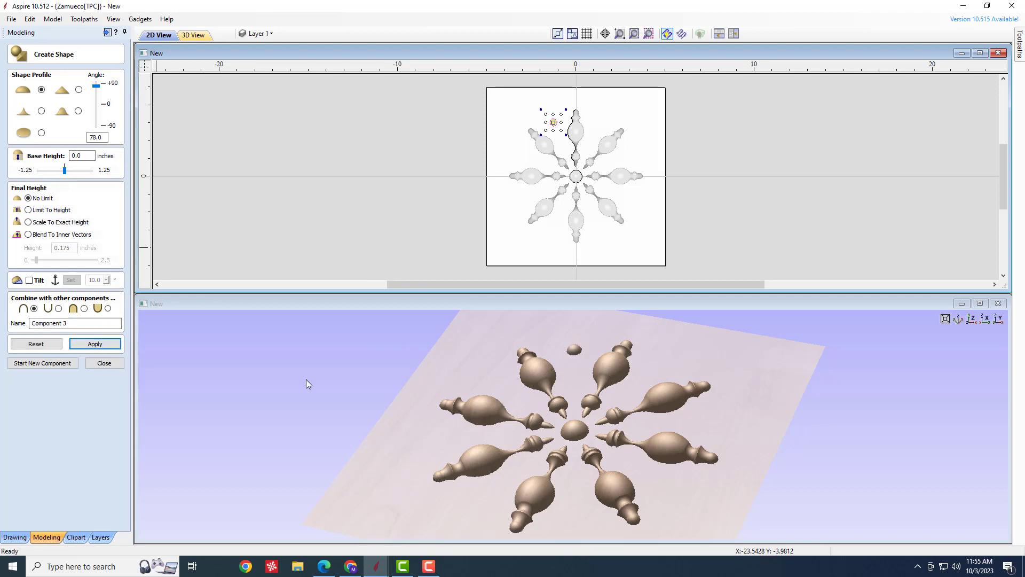
mouse_move(538, 420)
middle_mouse_down()
mouse_move(544, 461)
mouse_move(533, 416)
middle_mouse_up()
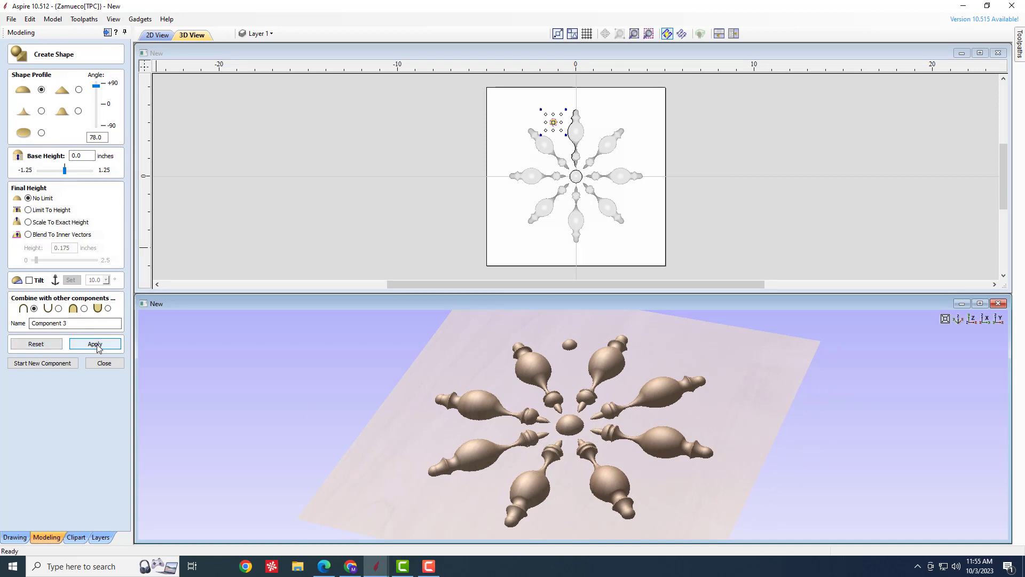
left_click(105, 363)
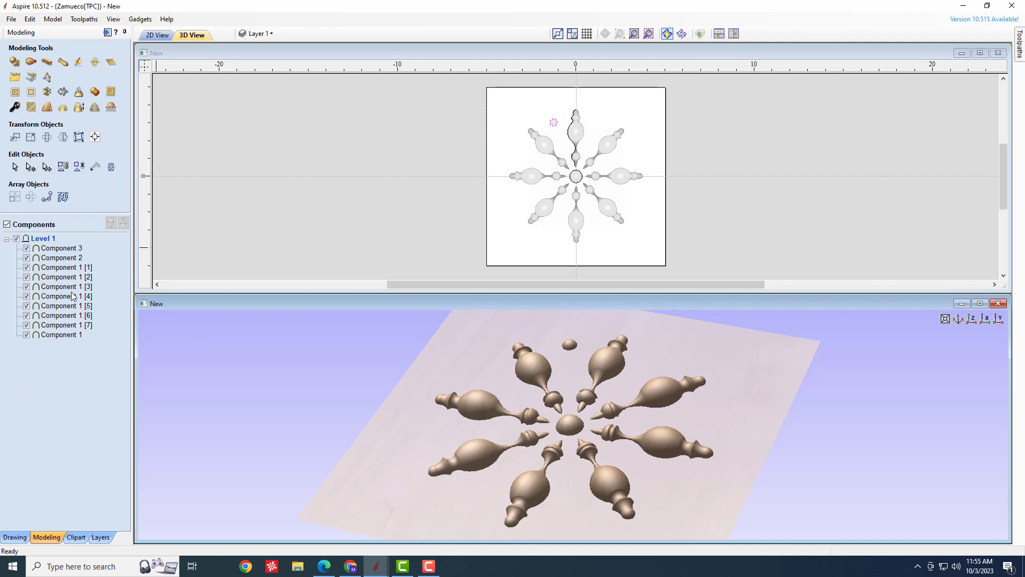
Circular-copy the small dome component around rotation centre X 0, Y 0 with 8 items over a total angle of 360.
left_click(59, 249)
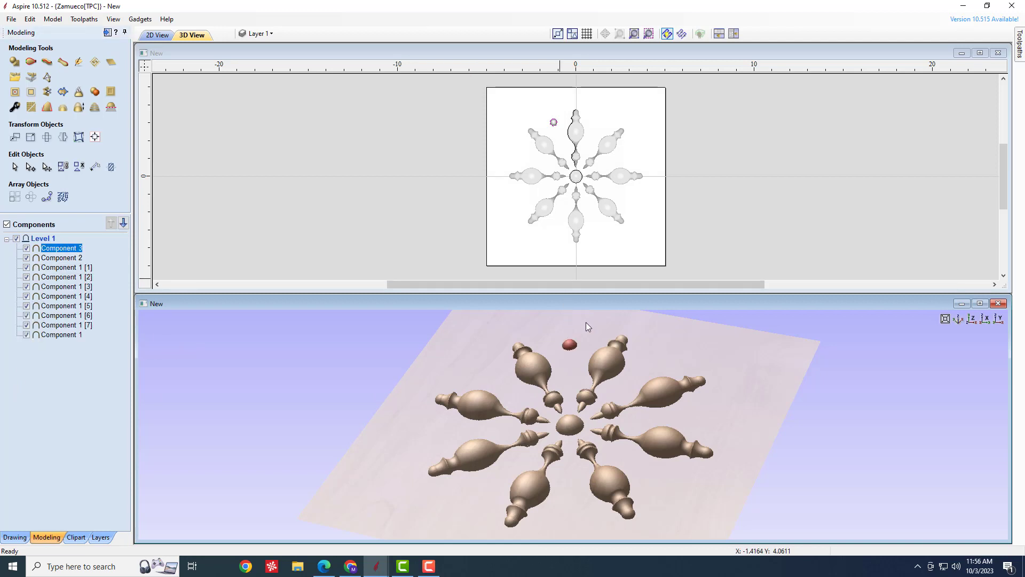
left_click(30, 198)
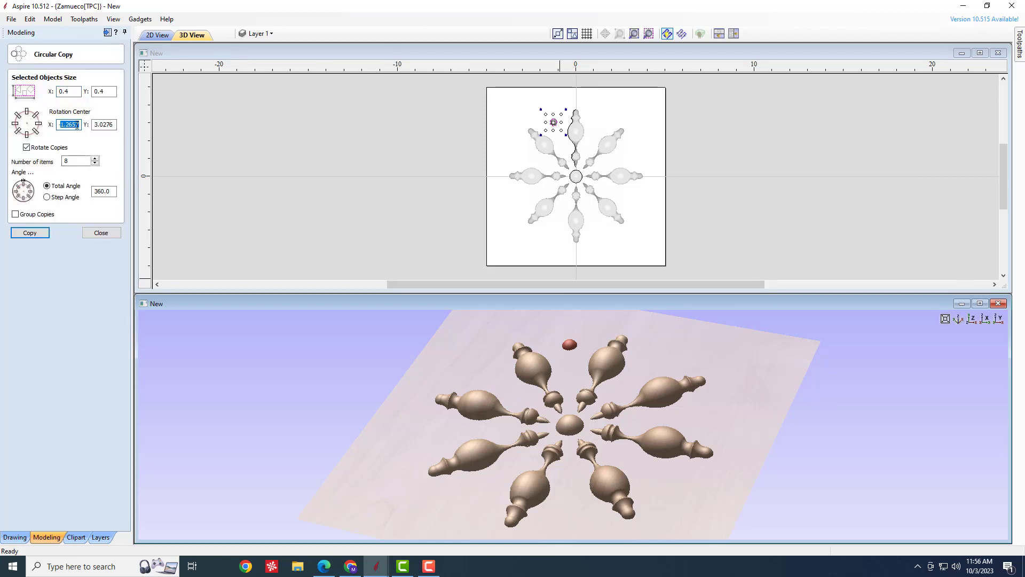
type("0")
key("Tab")
type("0")
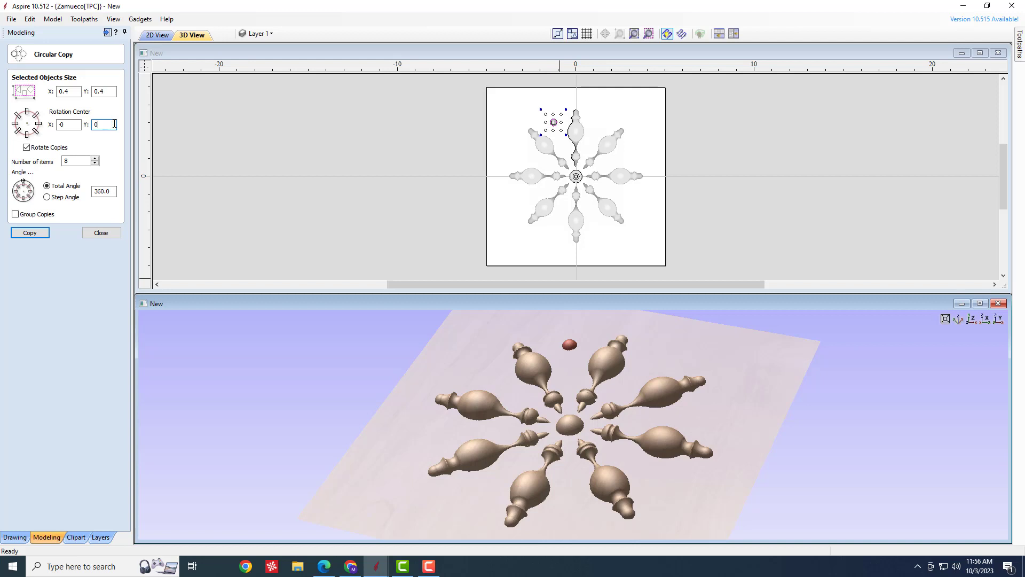
left_click(29, 233)
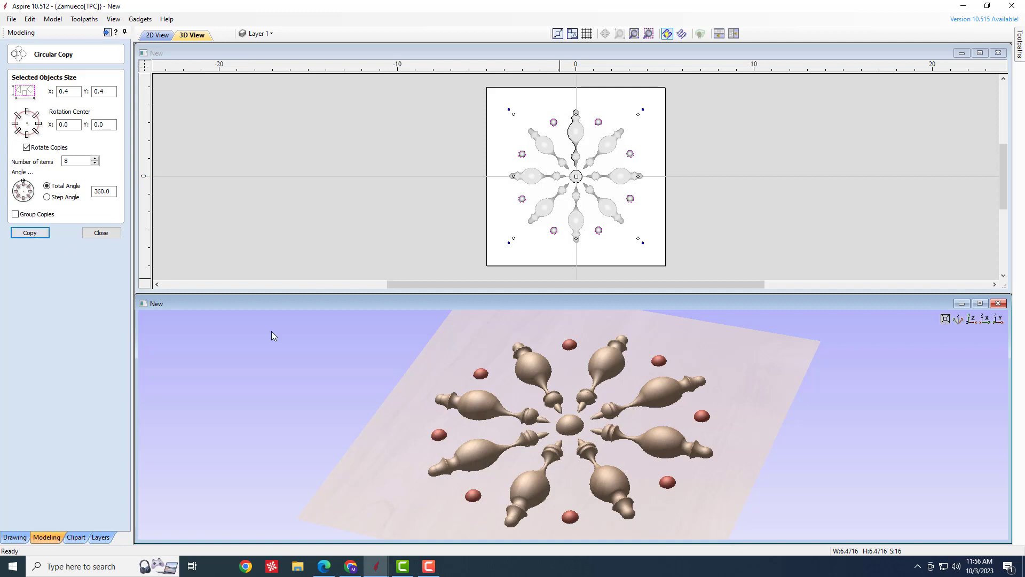
left_click_drag(319, 344, 340, 388)
left_click_drag(543, 400, 537, 368)
left_click(84, 236)
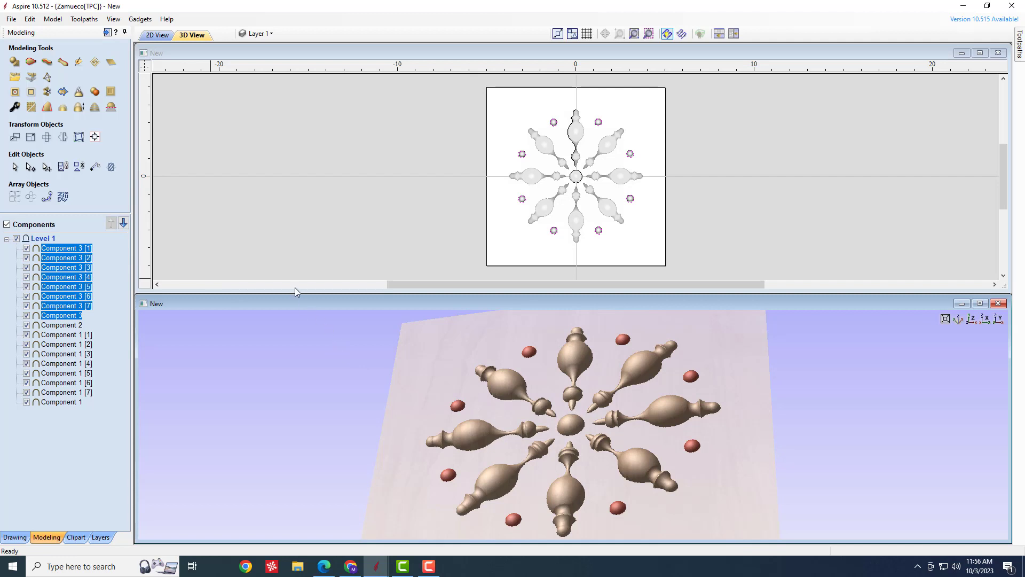
Draw a square-cornered 10 by 10 inch rectangle centred on X 0, Y 0 and select it.
left_click(14, 539)
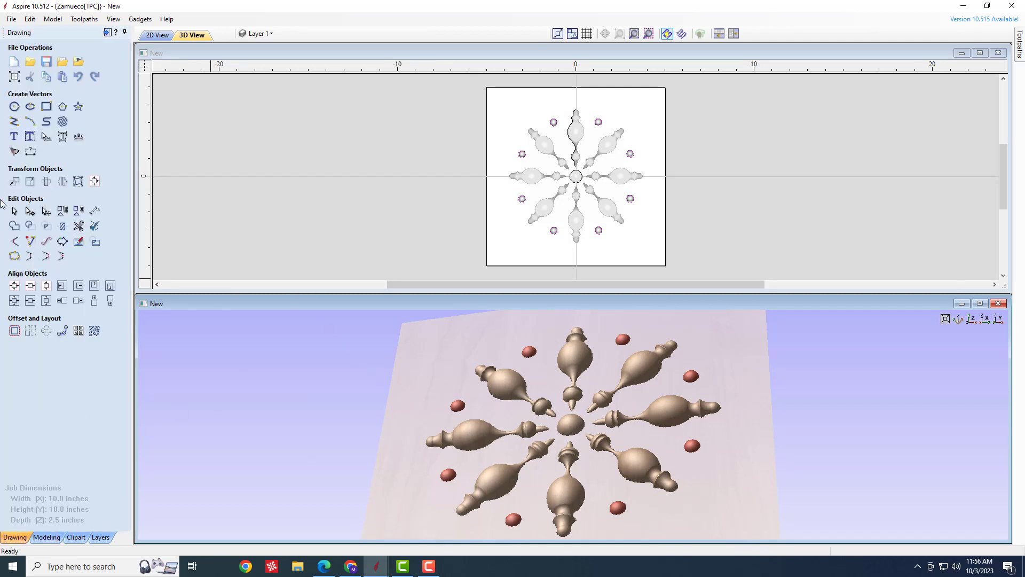
left_click(47, 107)
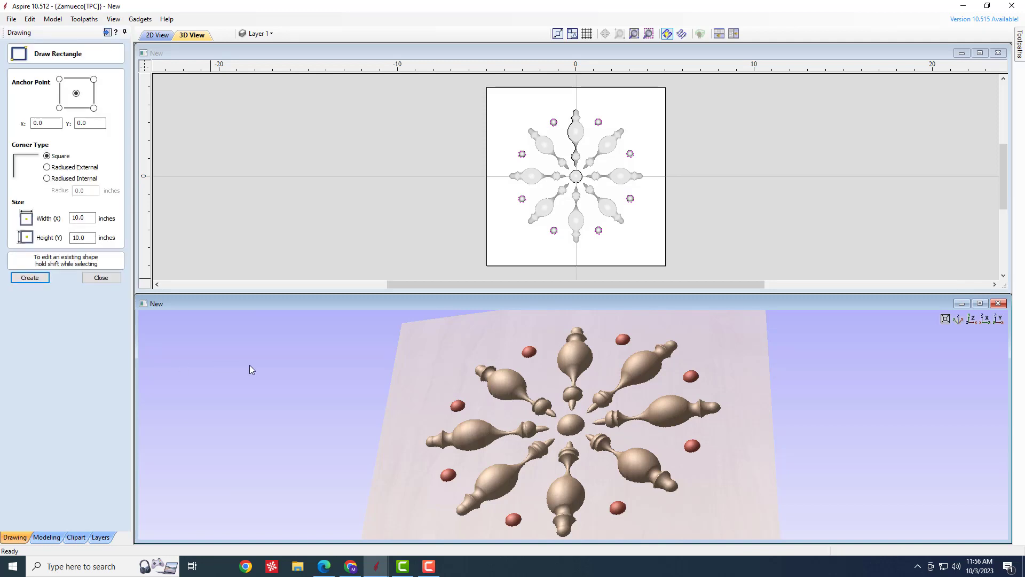
left_click(101, 277)
left_click(517, 93)
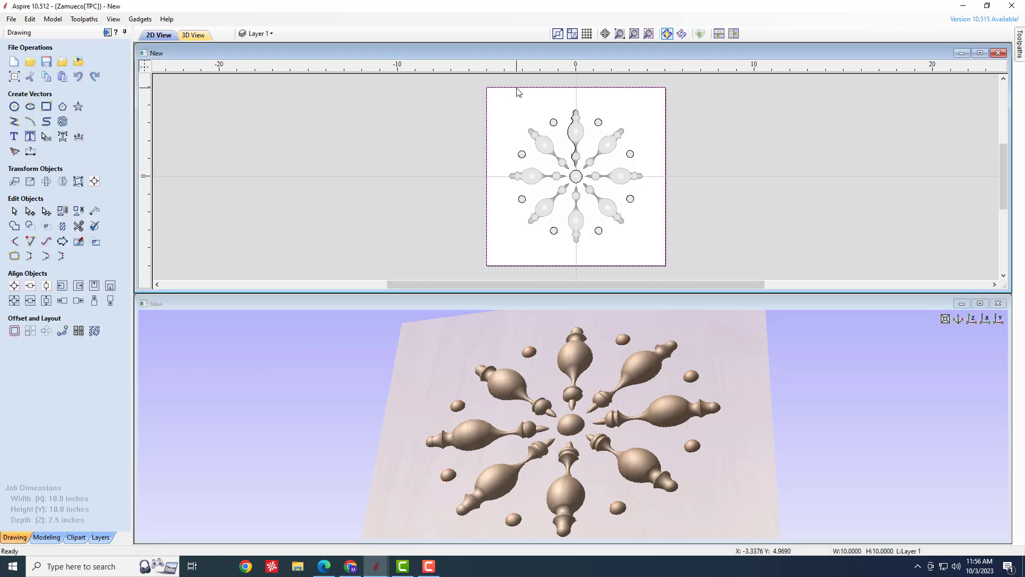
Create a flat shape component from the selected rectangle with base height 0.25 inches and the add combine mode.
left_click(47, 539)
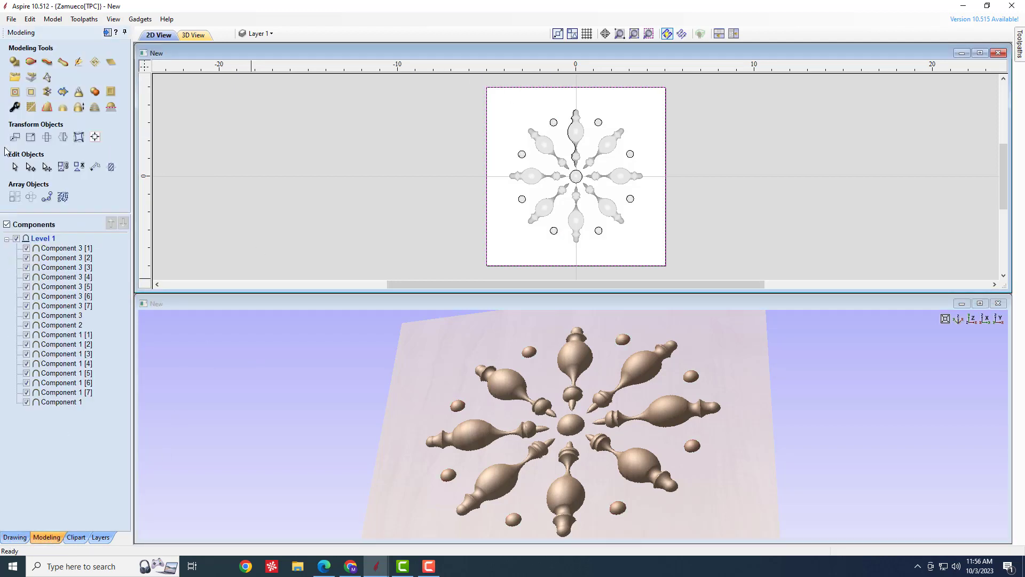
left_click(16, 63)
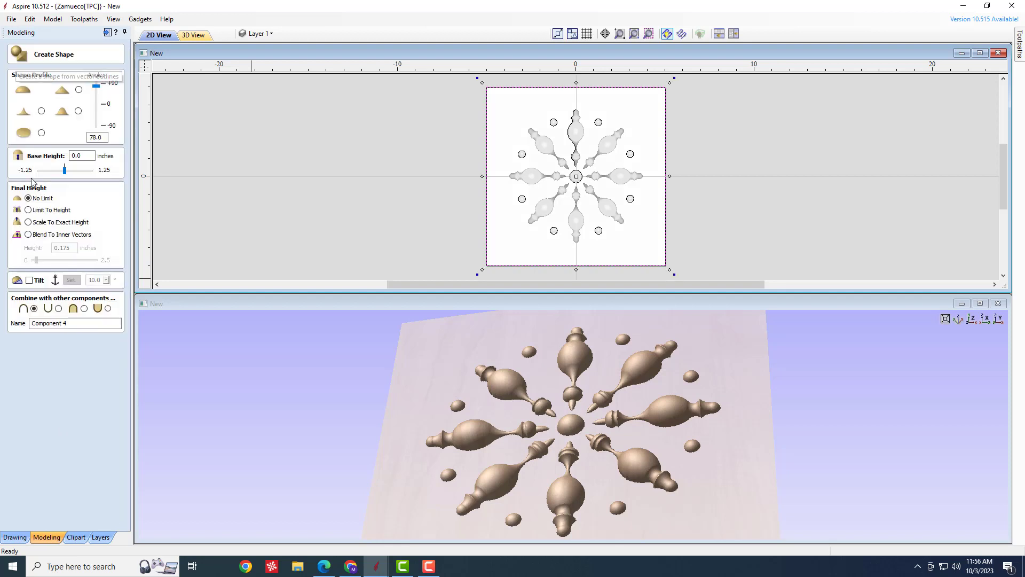
left_click(41, 133)
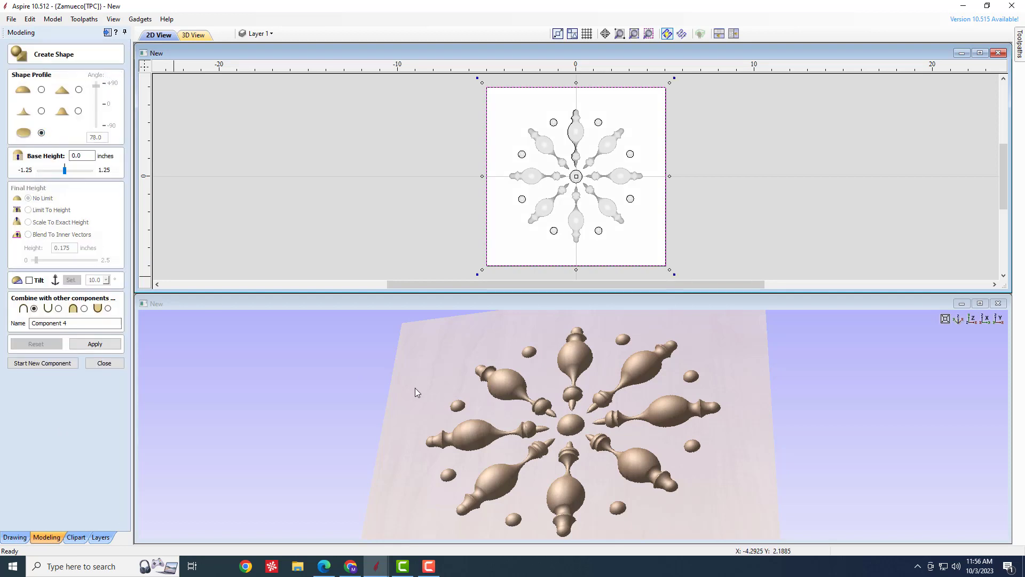
left_click_drag(415, 388, 375, 411)
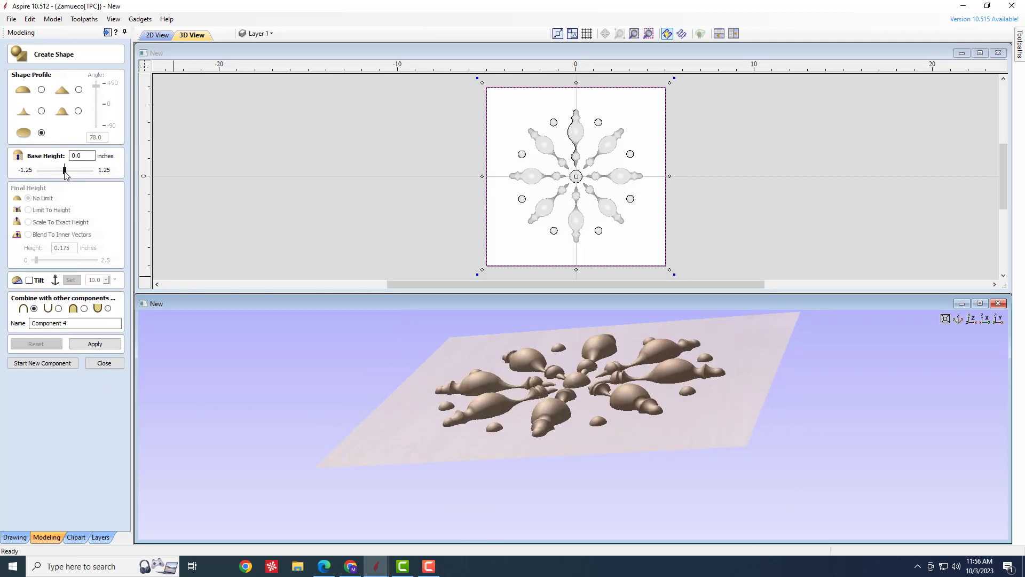
left_click_drag(66, 170, 71, 172)
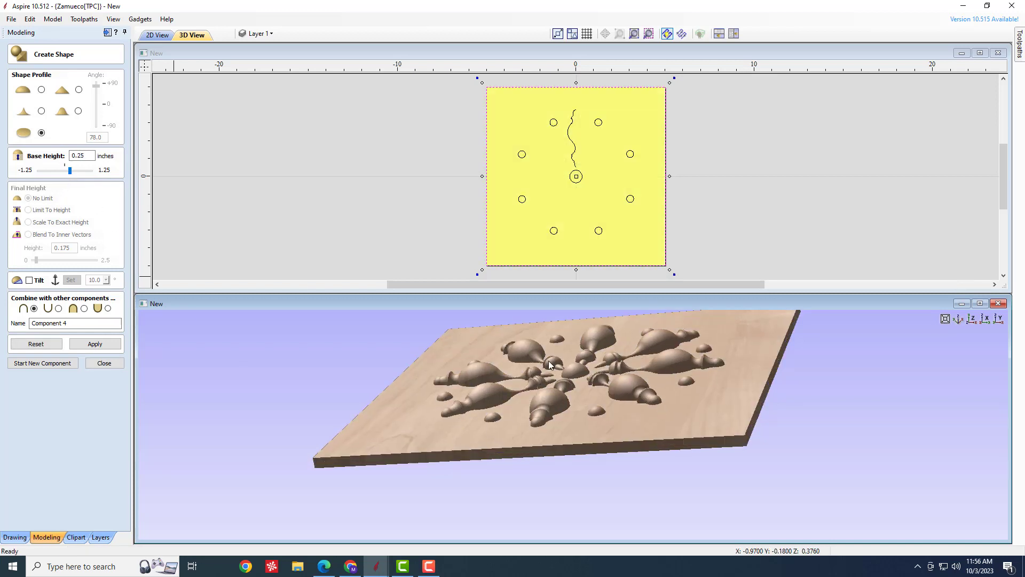
Try the merge combine mode on the flat base shape, varying its base height down to -0.05 inches.
left_click(84, 308)
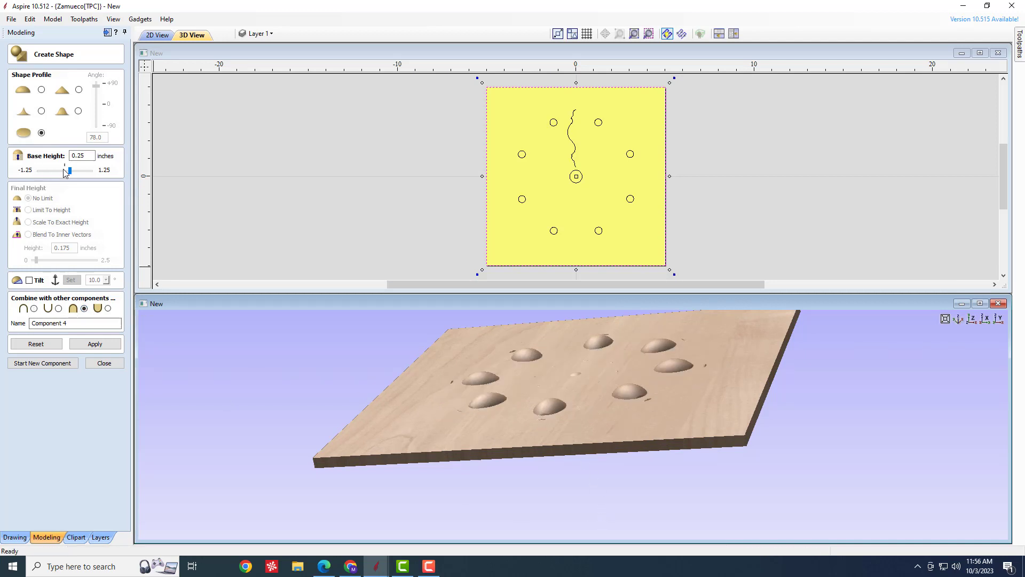
left_click_drag(69, 172, 68, 172)
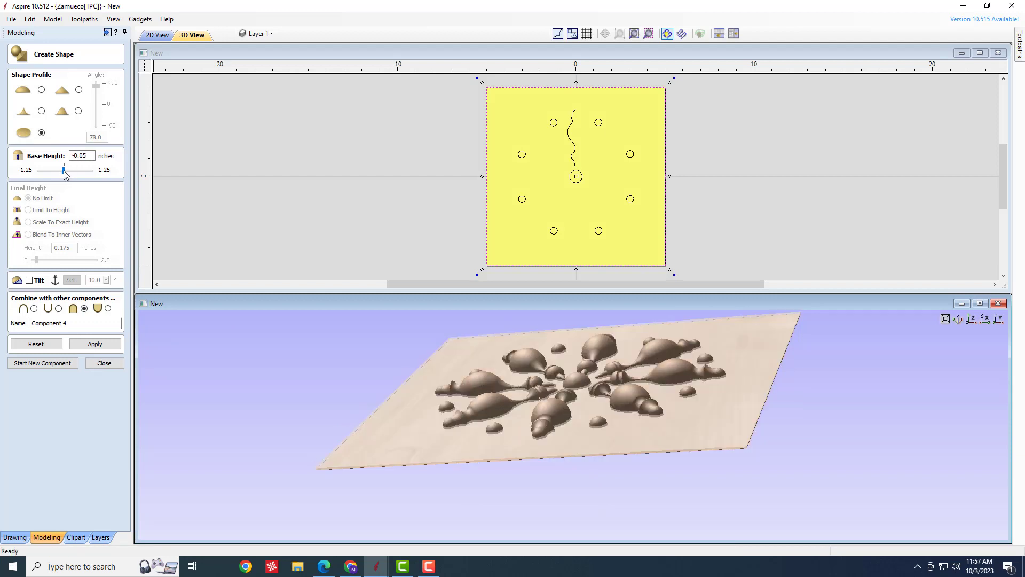
left_click_drag(64, 171, 70, 170)
Switch the flat base shape back to the add combine mode and apply a base height of 0.5 inches.
left_click(33, 308)
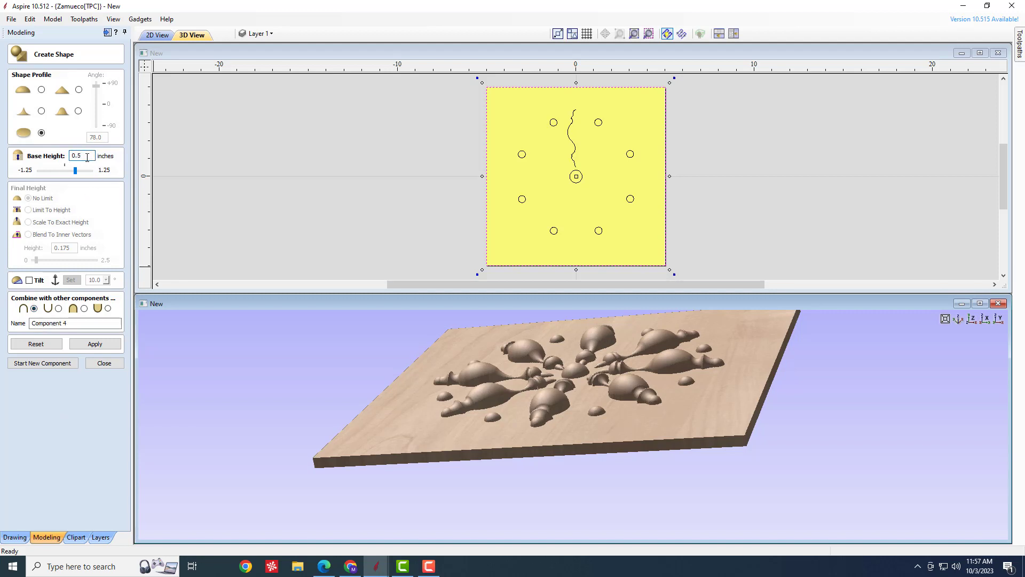
left_click(95, 343)
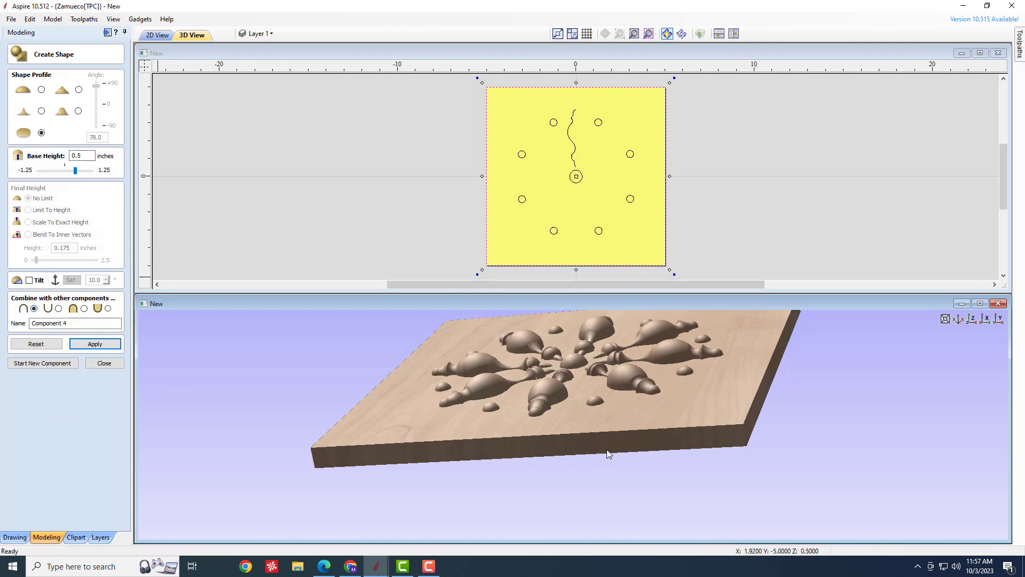
middle_click_drag(595, 446, 575, 492)
left_click_drag(633, 396, 528, 415)
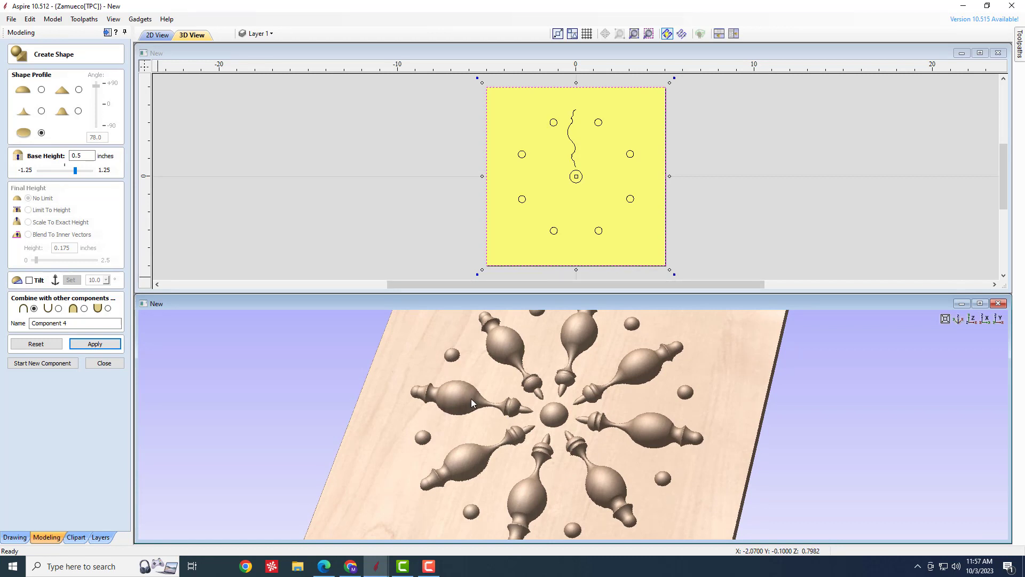
left_click_drag(471, 399, 487, 393)
left_click_drag(577, 410, 598, 416)
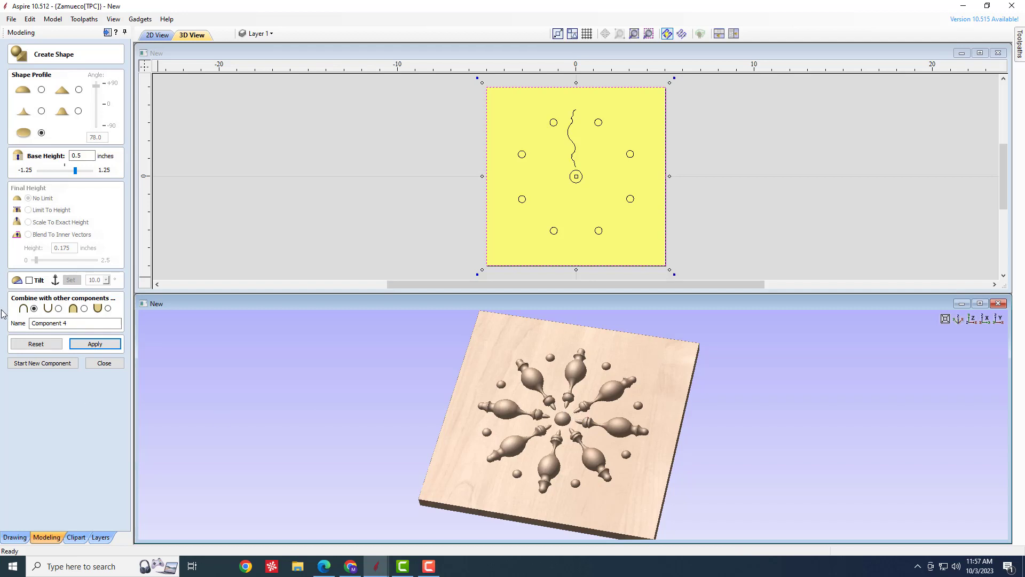